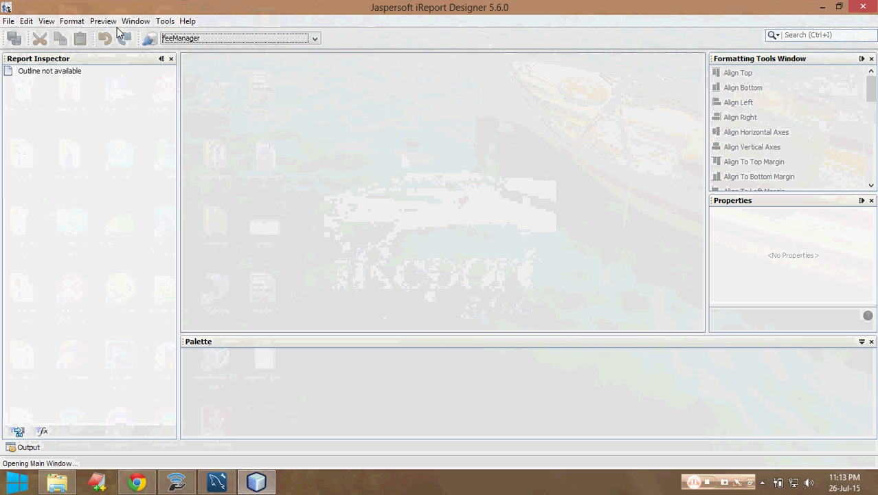
Create a new blank report named report2 on the Desktop from the default report template.
left_click(8, 21)
left_click(32, 37)
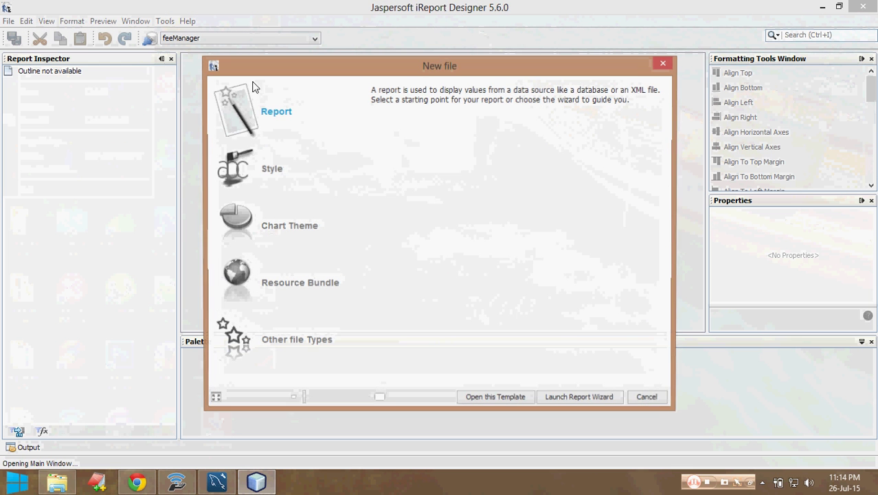
left_click(505, 399)
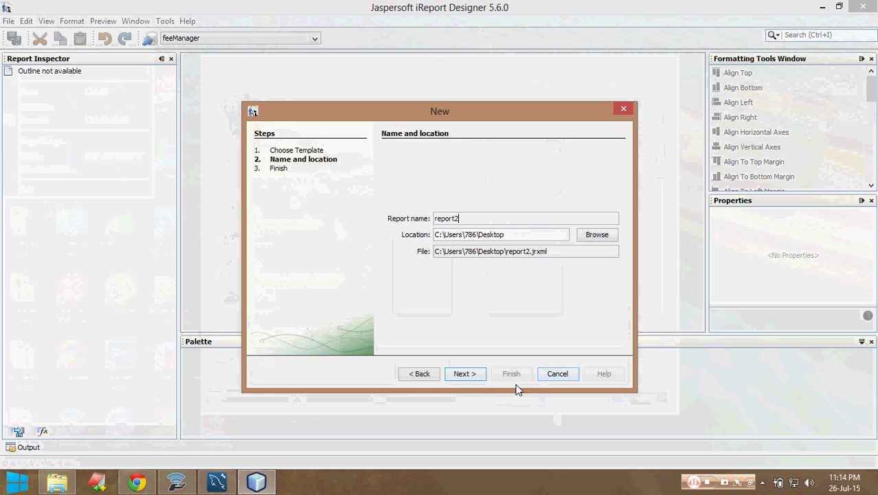
left_click(473, 373)
left_click(518, 377)
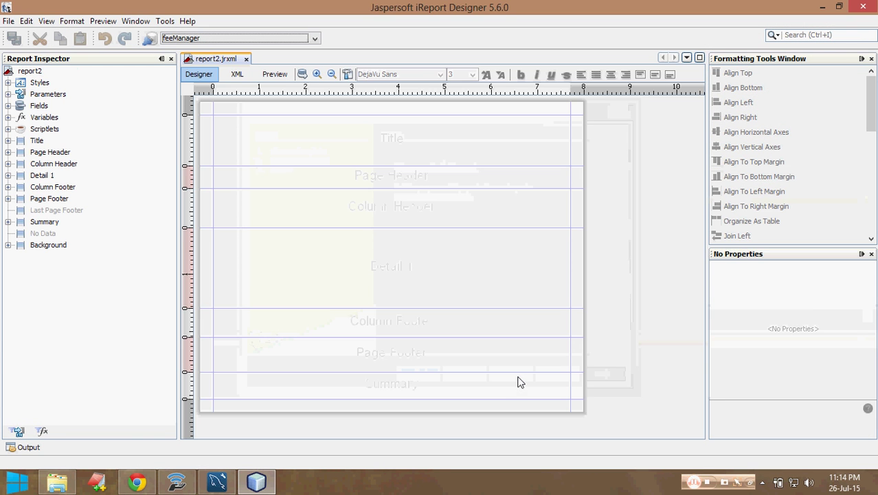
Set the report's main SQL query to "select 1 from dual".
left_click(303, 74)
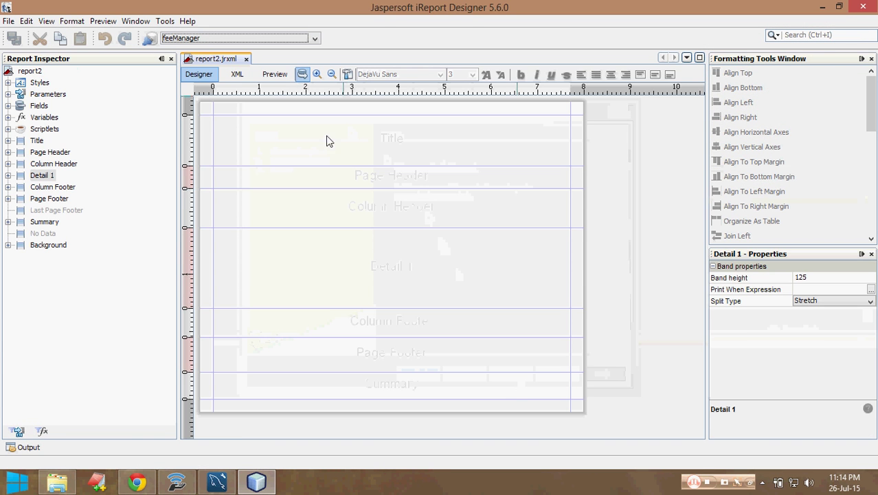
type("se")
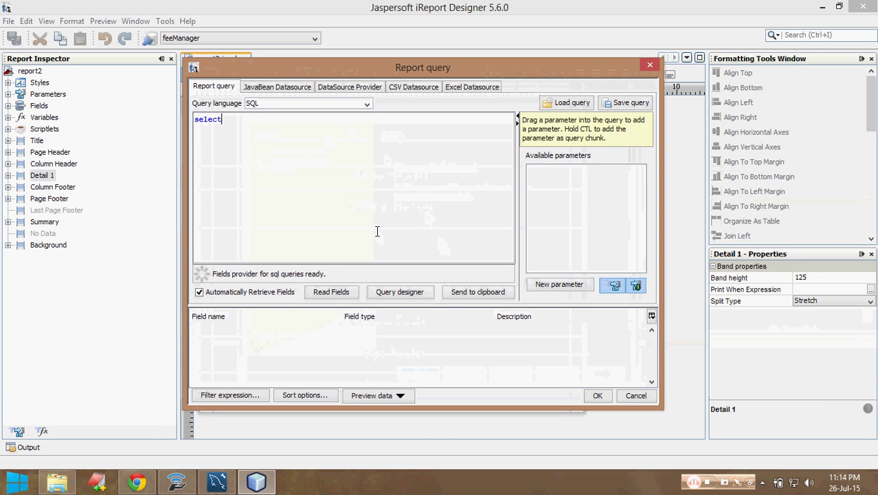
type("lect ")
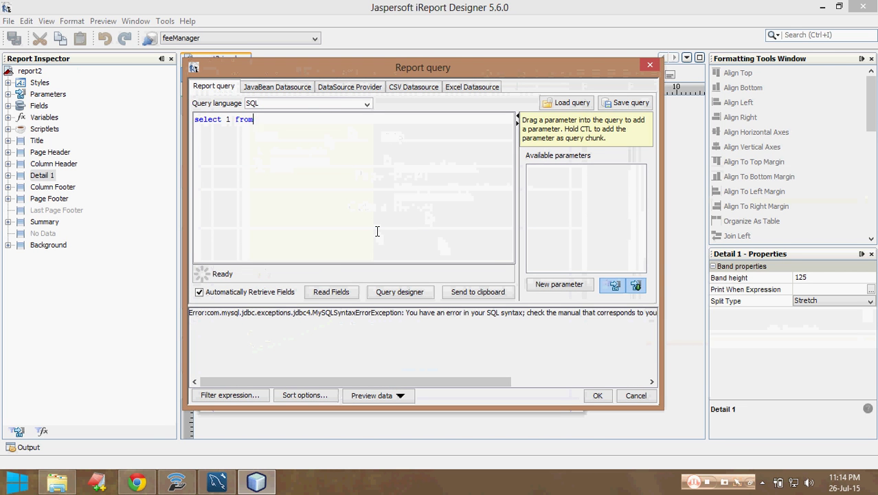
type("1 from dual")
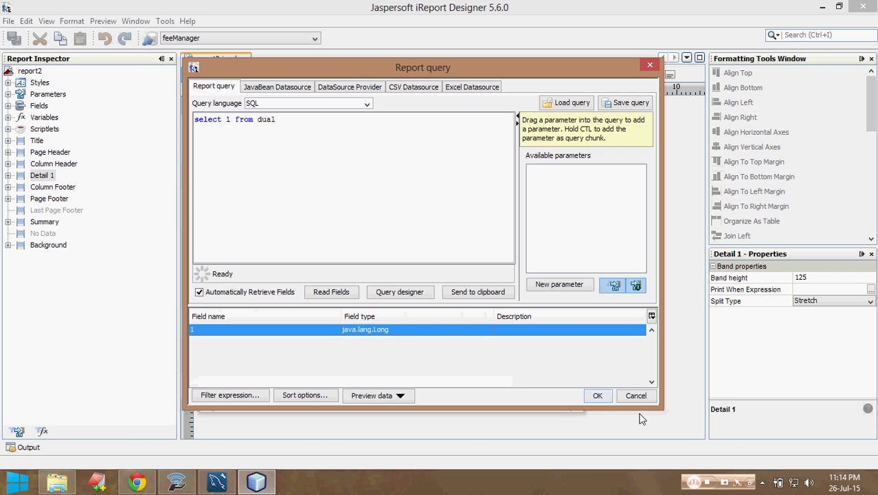
left_click(596, 396)
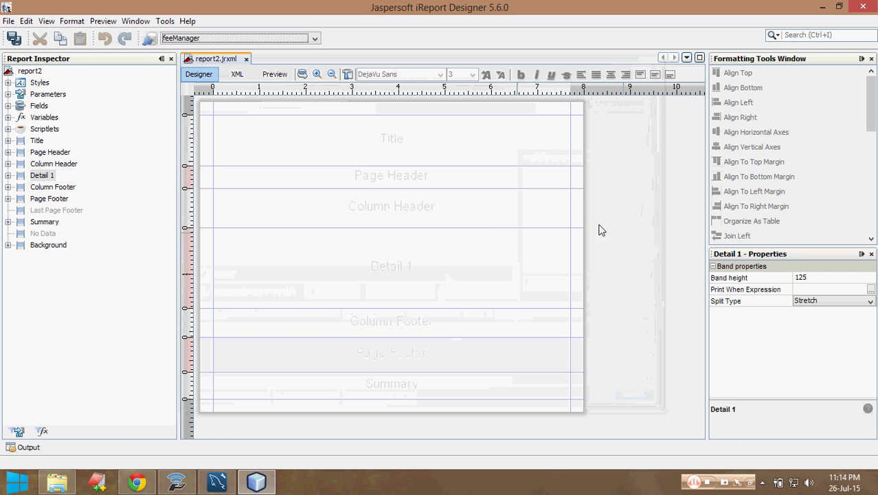
Show the element palette and place a Table element in the Detail 1 band.
left_click(136, 20)
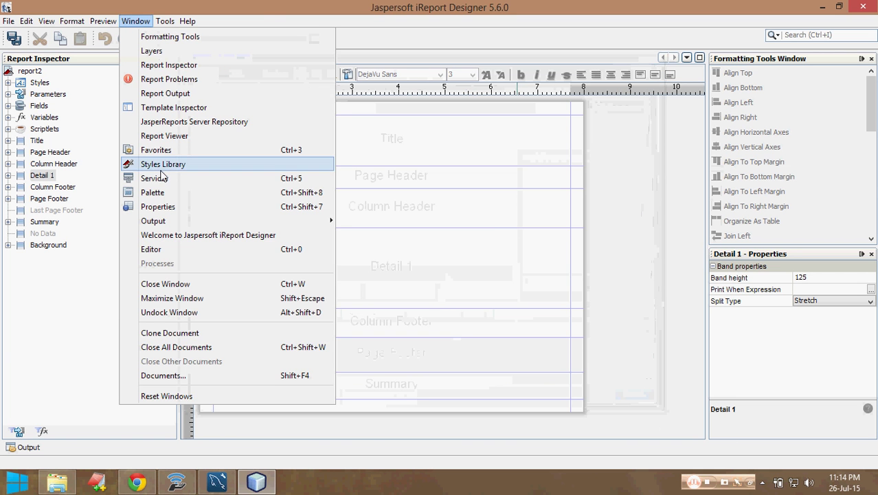
left_click(152, 192)
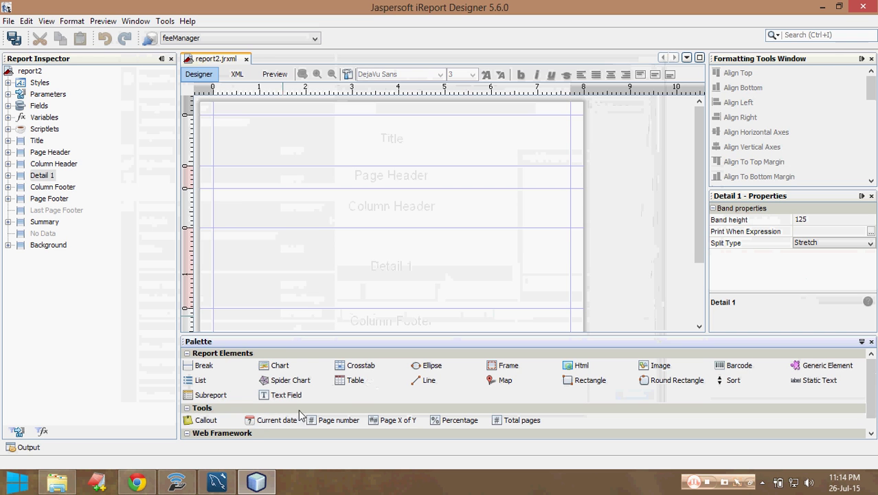
left_click(349, 382)
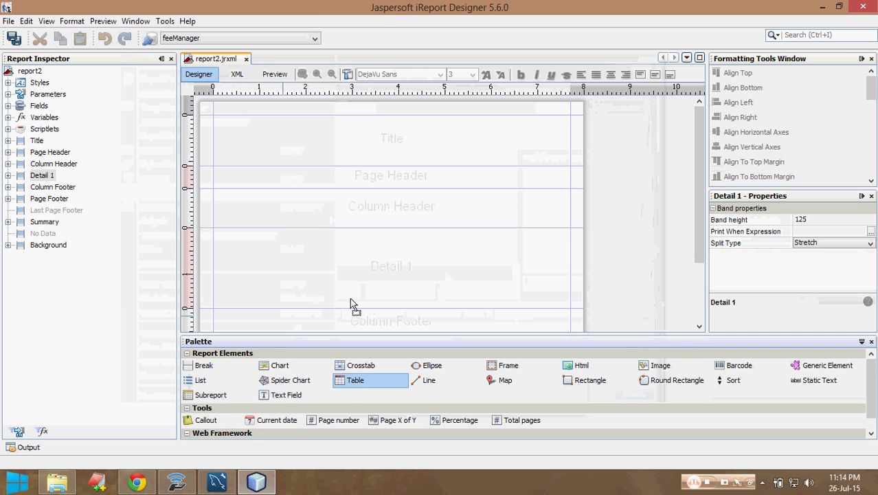
left_click(356, 258)
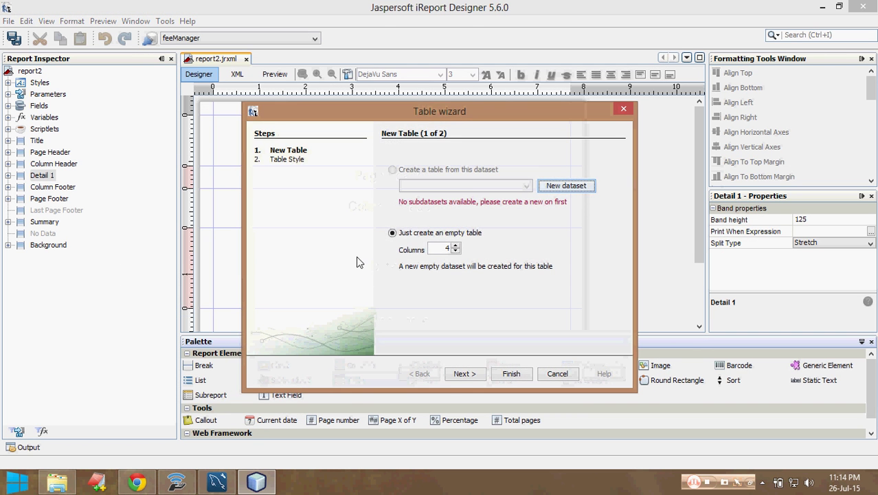
Start a new dataset for the table from a connection or datasource, named TestDataBase.
left_click(581, 186)
left_click_drag(490, 157, 414, 156)
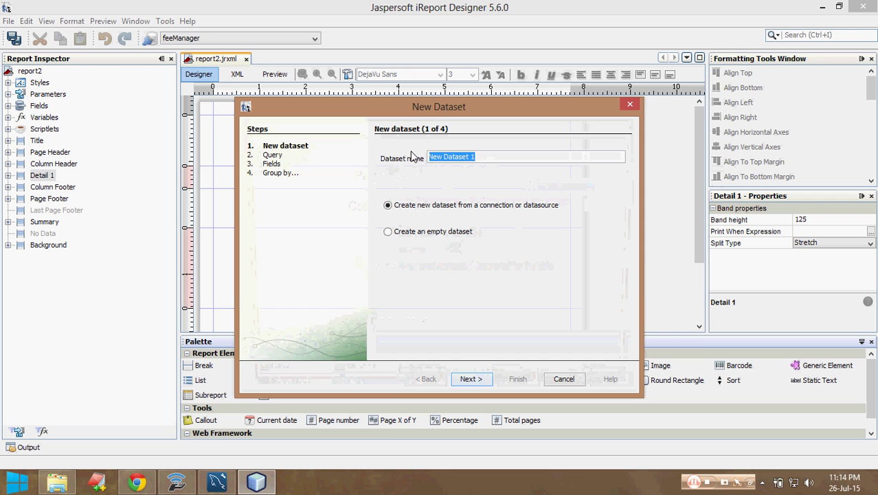
type("Test")
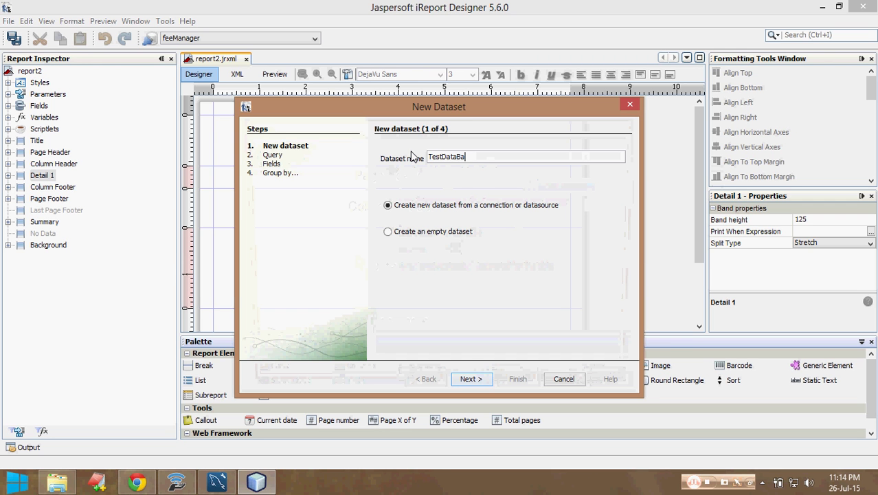
key("Return")
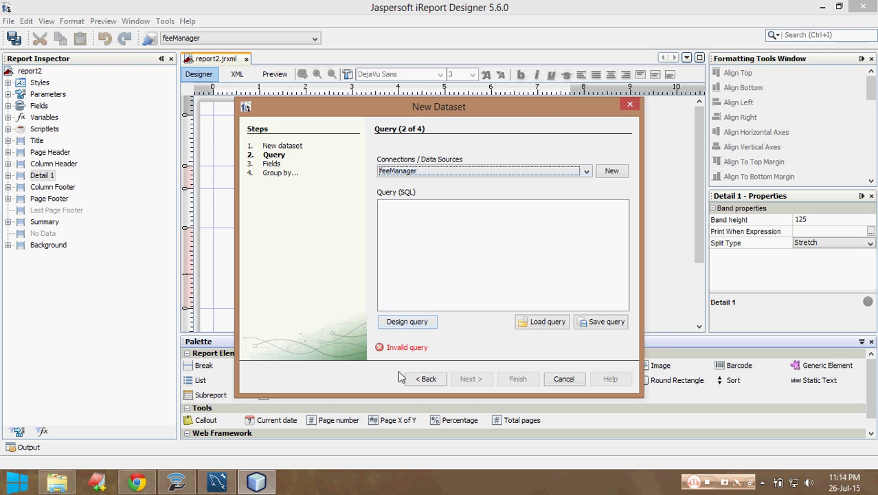
Add the voucher_details table to the dataset's query in the query designer, after checking its data in MySQL Workbench.
left_click(408, 323)
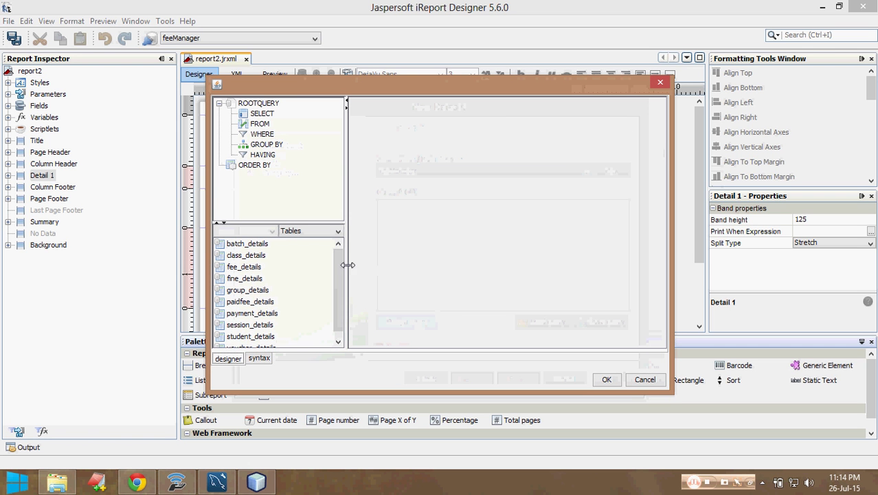
mouse_move(340, 303)
left_mouse_down()
mouse_move(342, 338)
mouse_move(338, 297)
left_mouse_up()
left_click(222, 485)
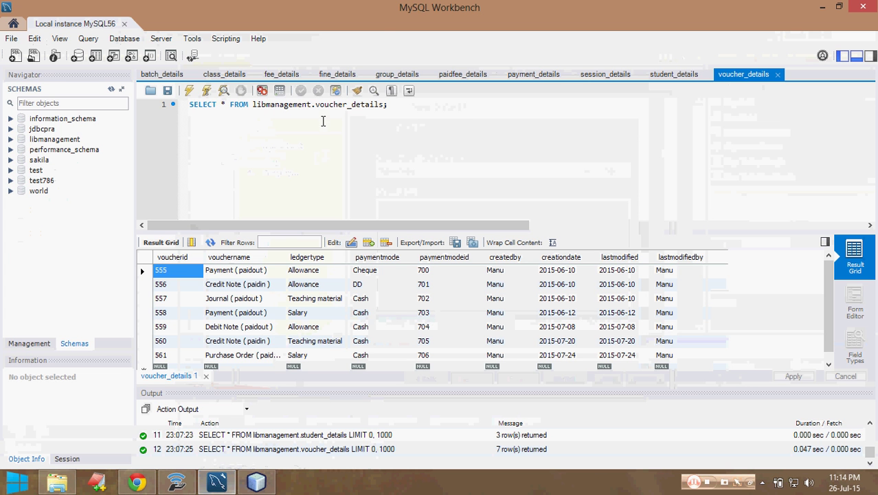
left_click(822, 6)
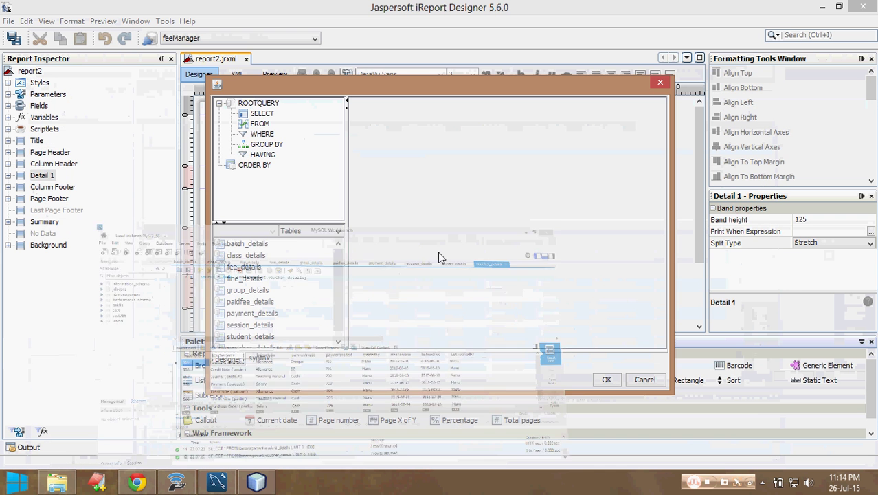
scroll(340, 300, "down", 1)
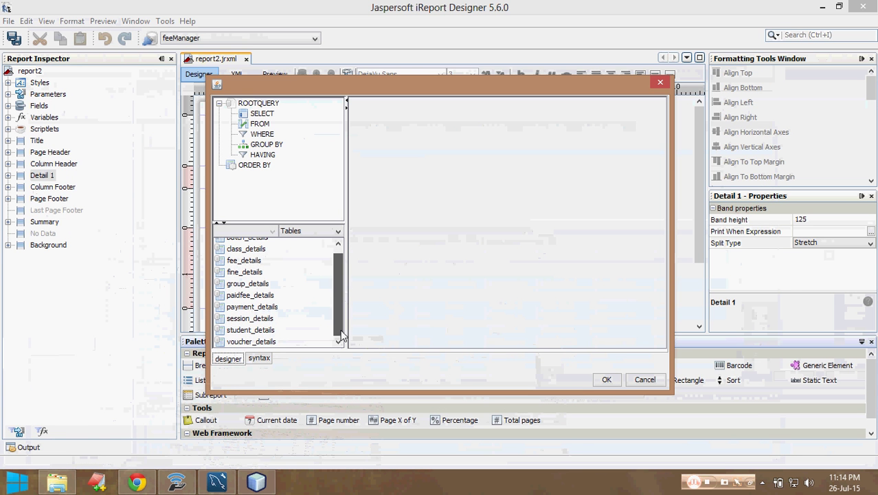
double_click(261, 341)
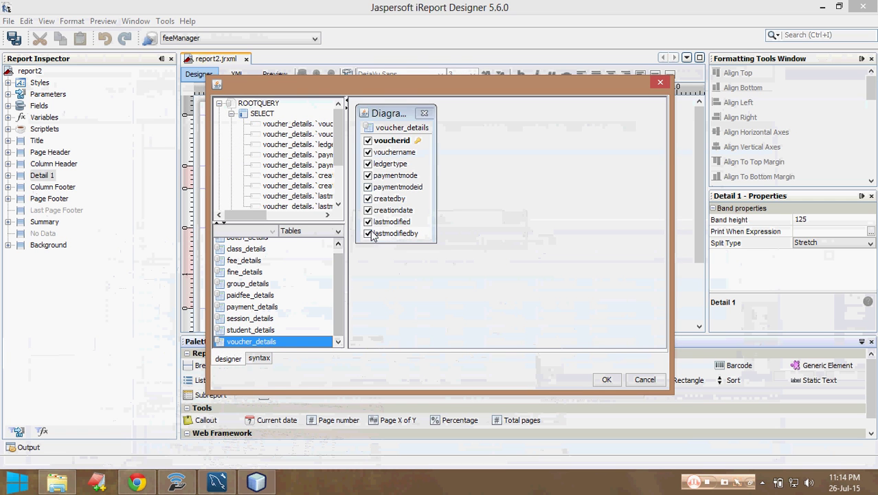
Exclude the lastmodifiedby, lastmodified and creationdate columns from the voucher_details query and accept the query.
left_click(369, 233)
left_click(369, 221)
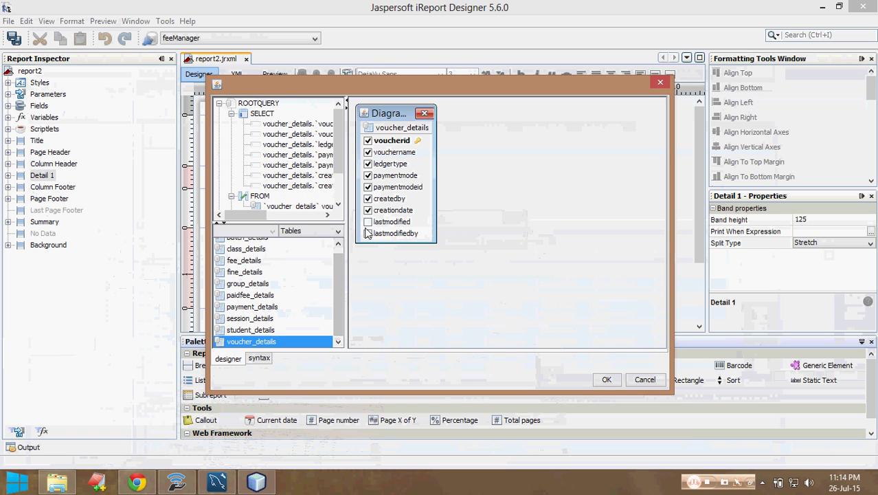
left_click(367, 222)
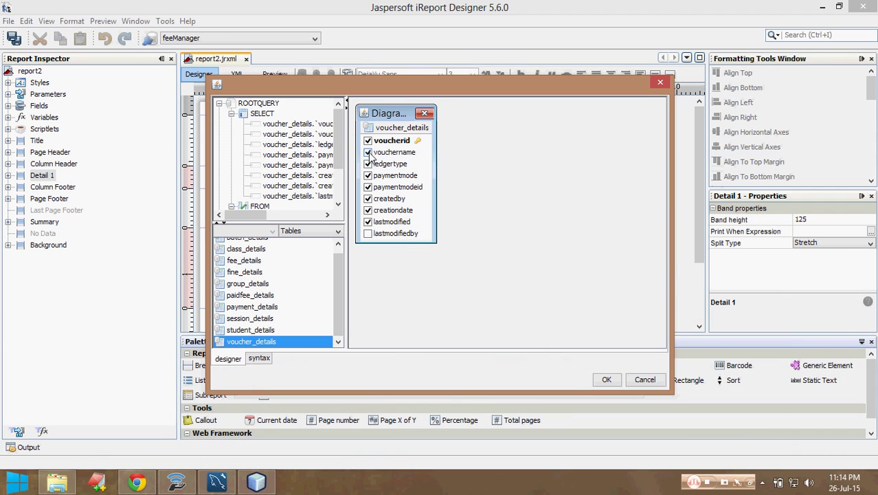
left_click(368, 221)
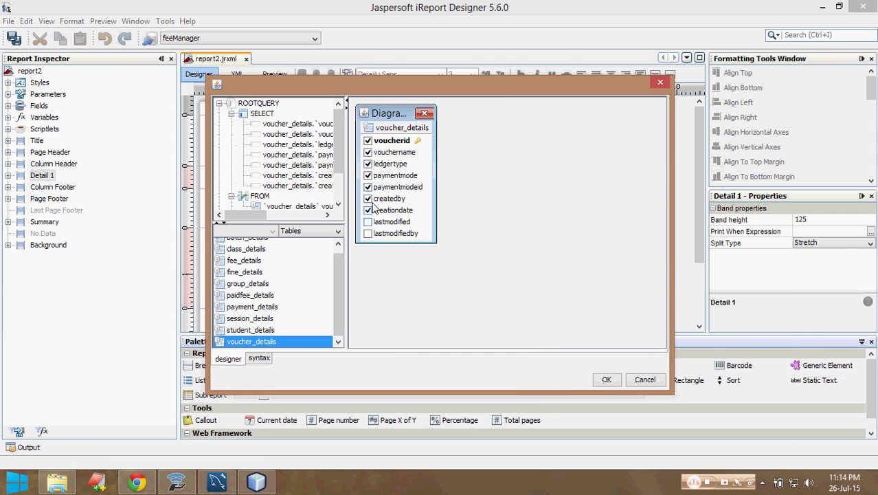
left_click(368, 210)
left_click(606, 380)
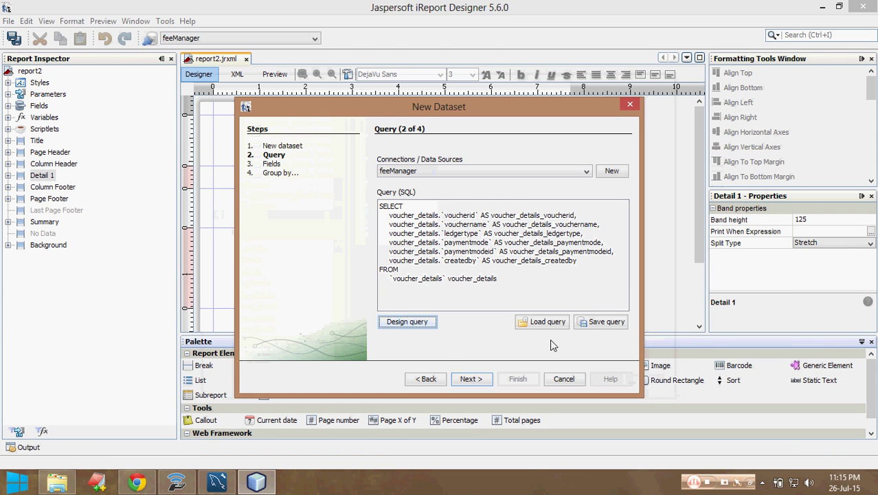
Include all voucher_details fields in the TestDataBase dataset and finish it without any grouping.
left_click(470, 378)
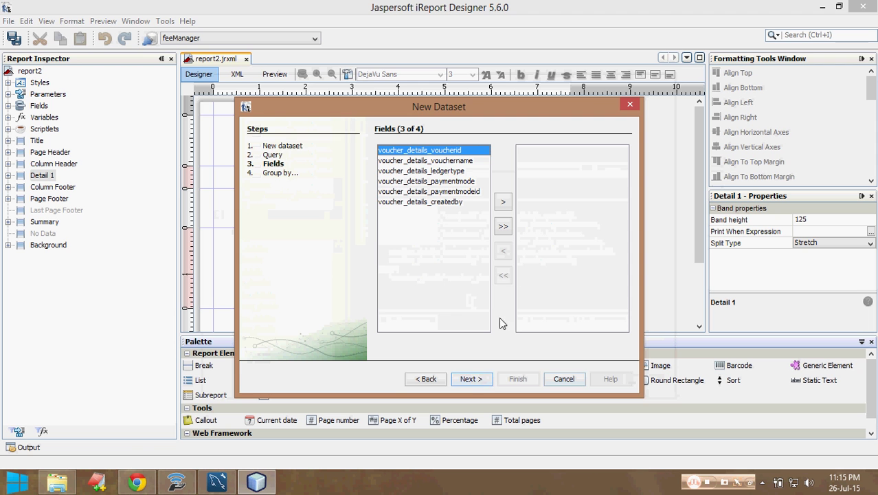
left_click(503, 226)
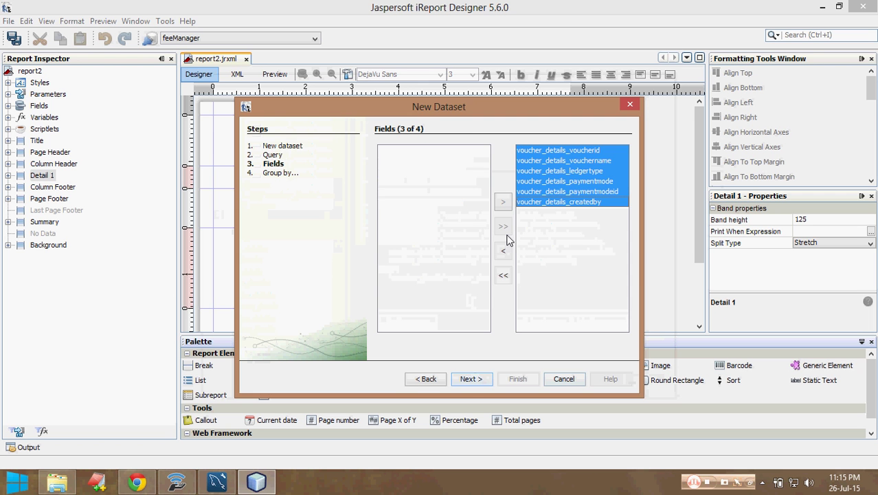
left_click(471, 379)
left_click(516, 380)
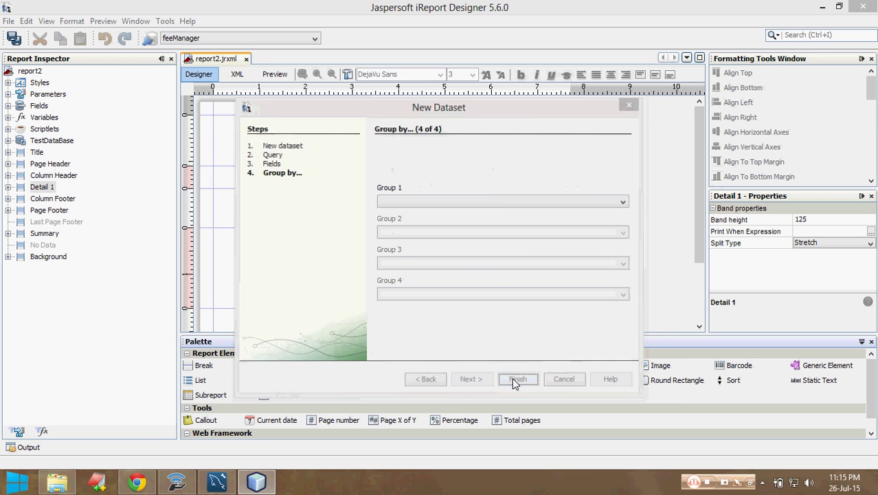
Create the table with alternated detail row backgrounds and without a table header or table footer.
left_click(470, 375)
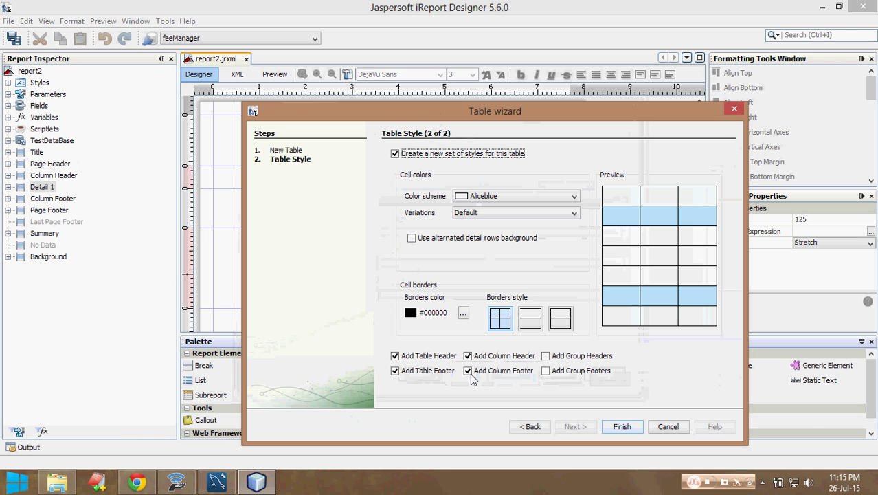
left_click(412, 238)
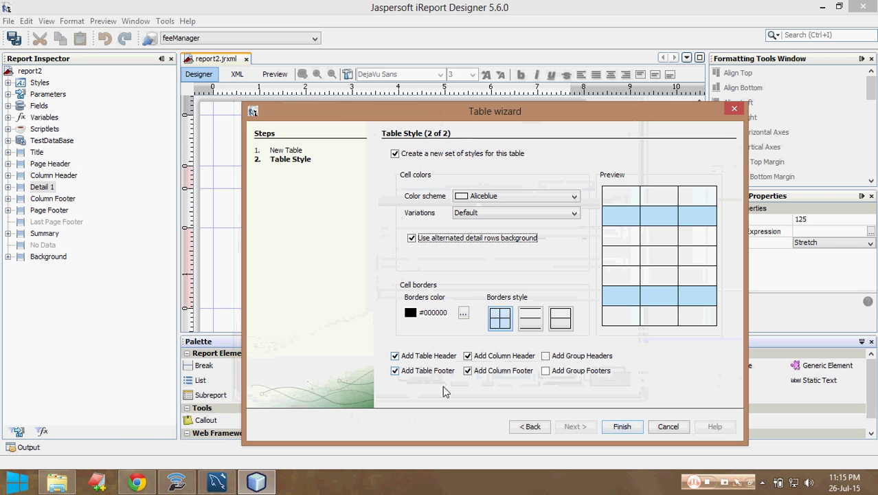
left_click(412, 372)
left_click(621, 427)
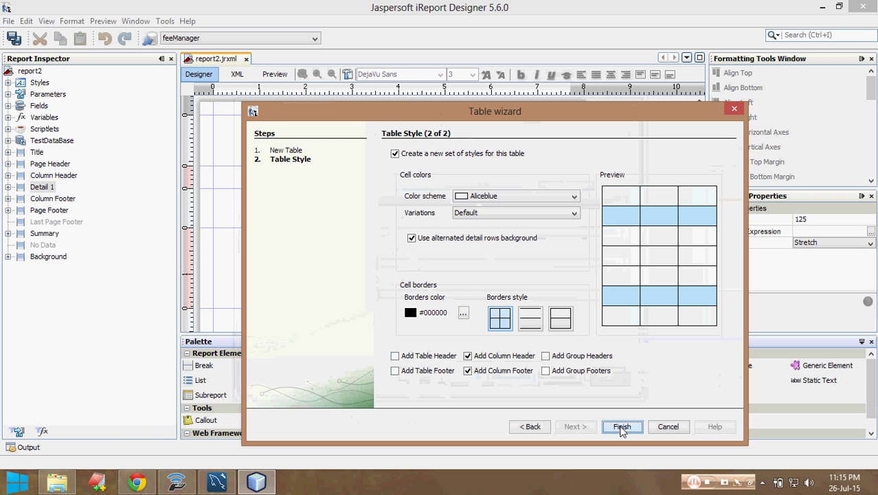
Delete the empty table from the Detail 1 band of the main report.
left_click(212, 322)
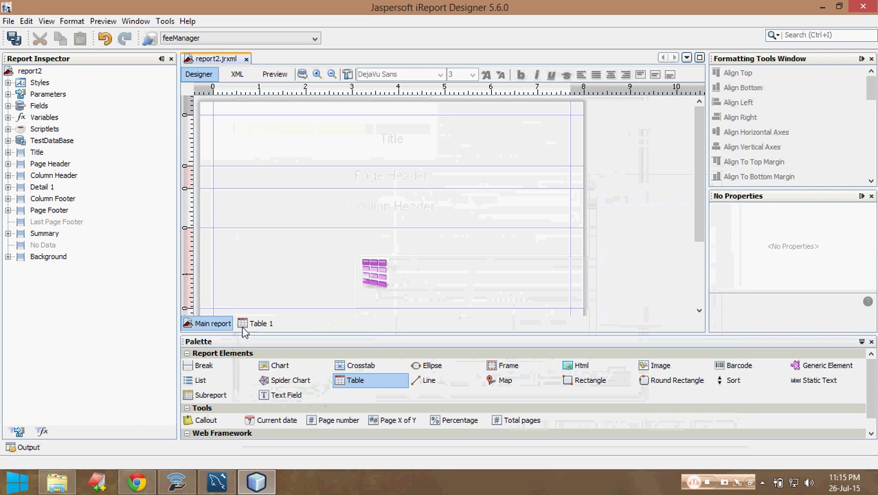
left_click(415, 303)
left_click_drag(431, 291, 387, 276)
right_click(386, 276)
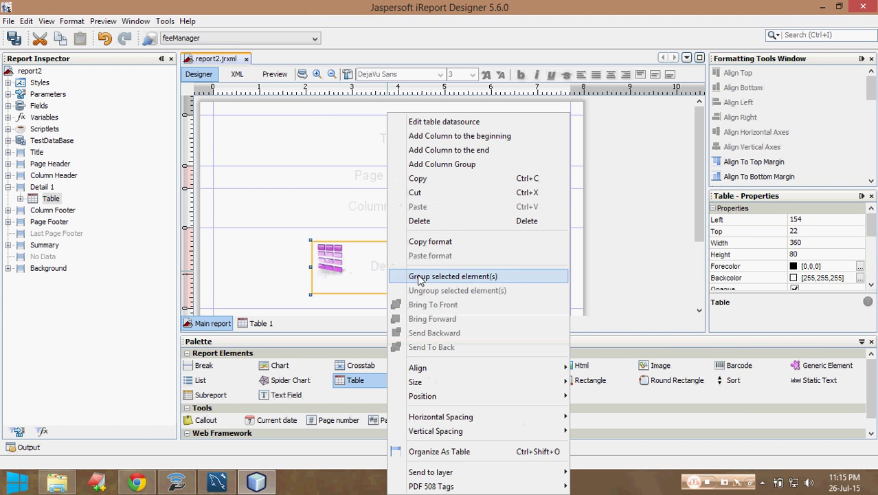
left_click(441, 226)
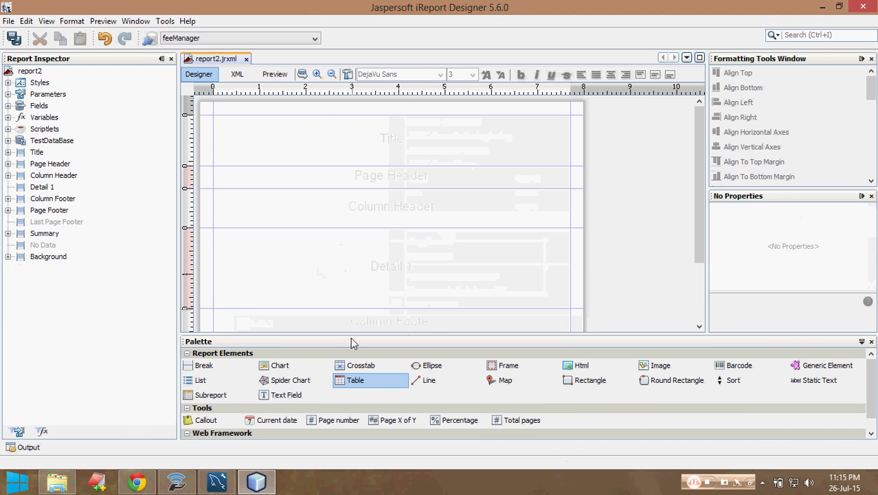
Insert a table in the Detail 1 band based on the TestDataBase dataset, including all voucher_details fields and the default connection.
left_click_drag(348, 382, 315, 255)
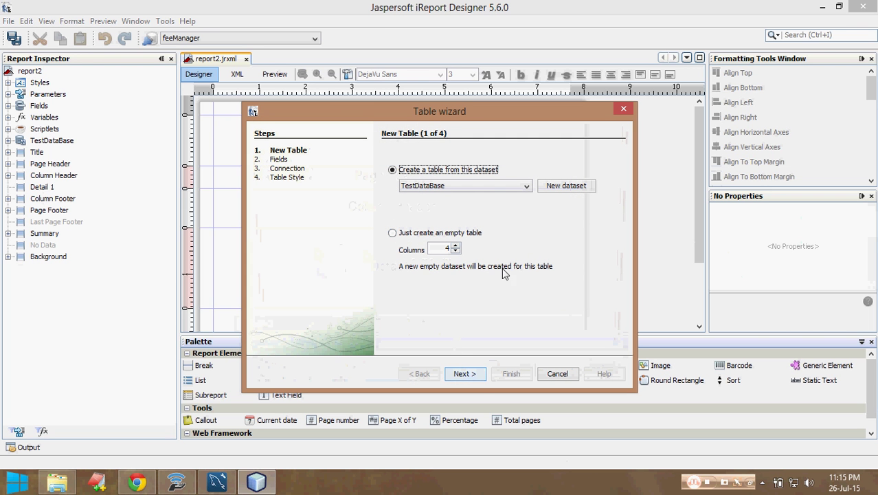
left_click(480, 377)
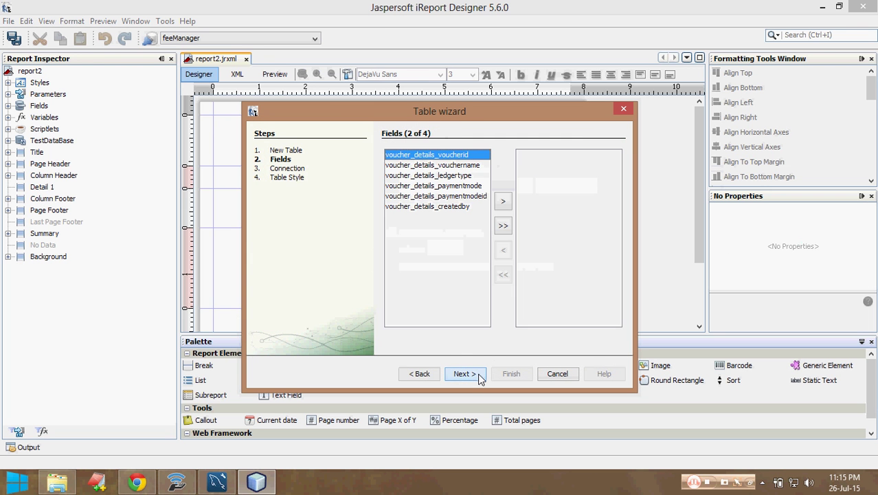
left_click(503, 226)
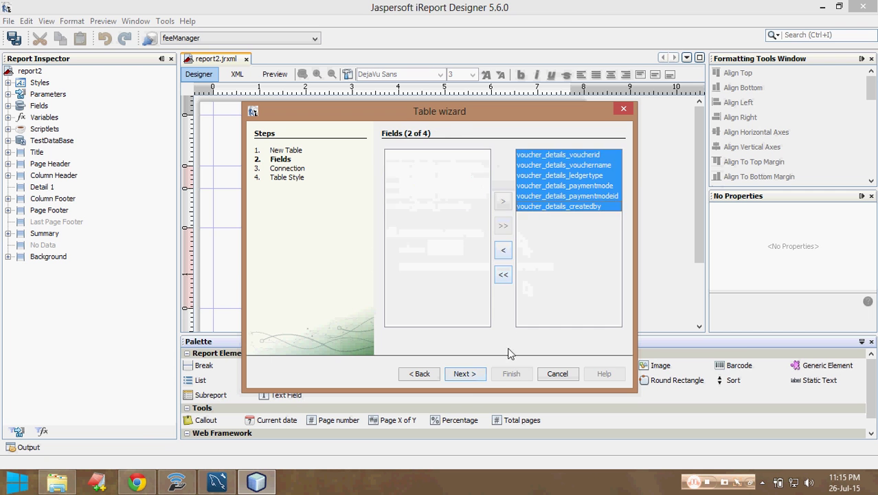
left_click(472, 377)
left_click(471, 376)
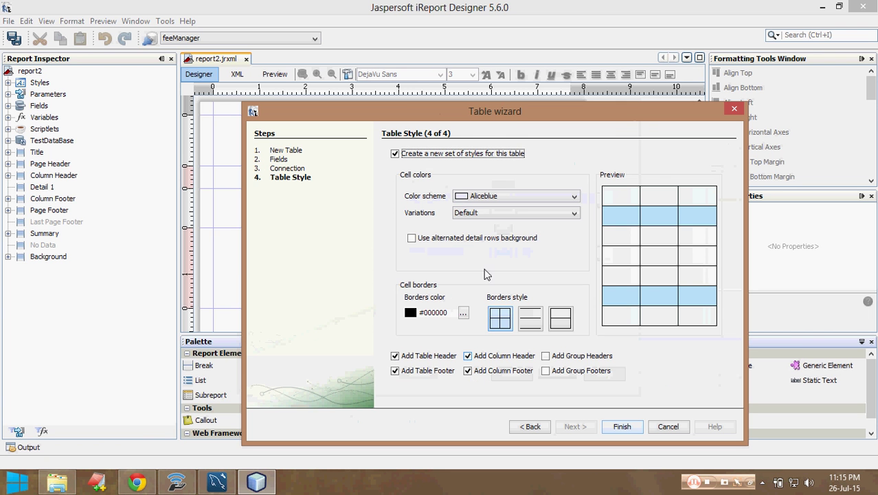
Give the new table alternated detail row backgrounds, leave out its table header and table footer, and finish creating it.
left_click(423, 237)
left_click(396, 371)
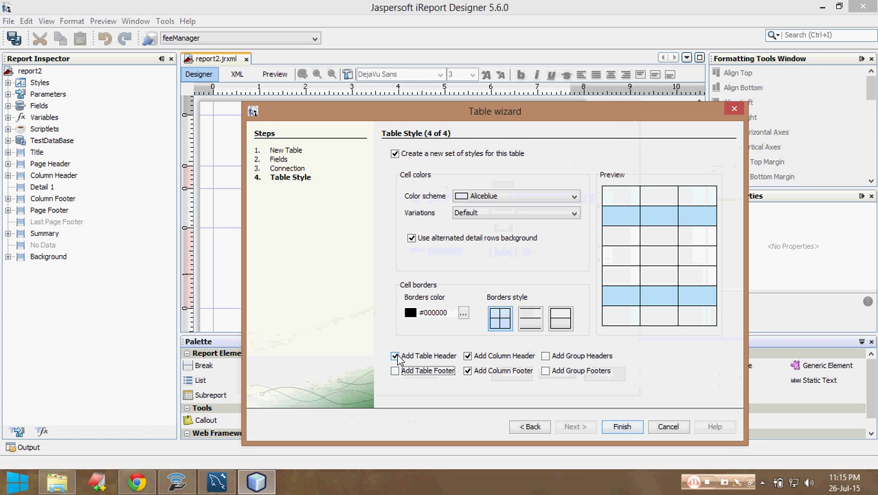
left_click(395, 356)
left_click(616, 426)
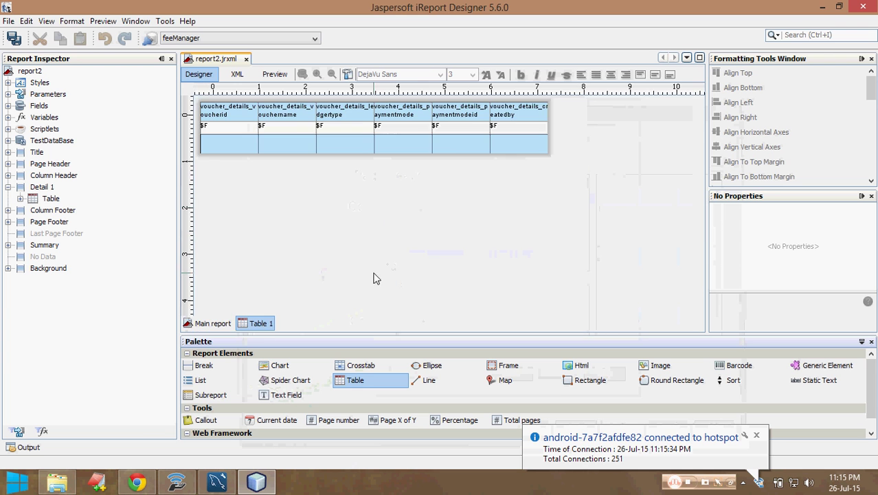
In the main report, move the Detail 1 table to about left 13, top 21 and widen it to about 511.
left_click(228, 323)
left_click(404, 265)
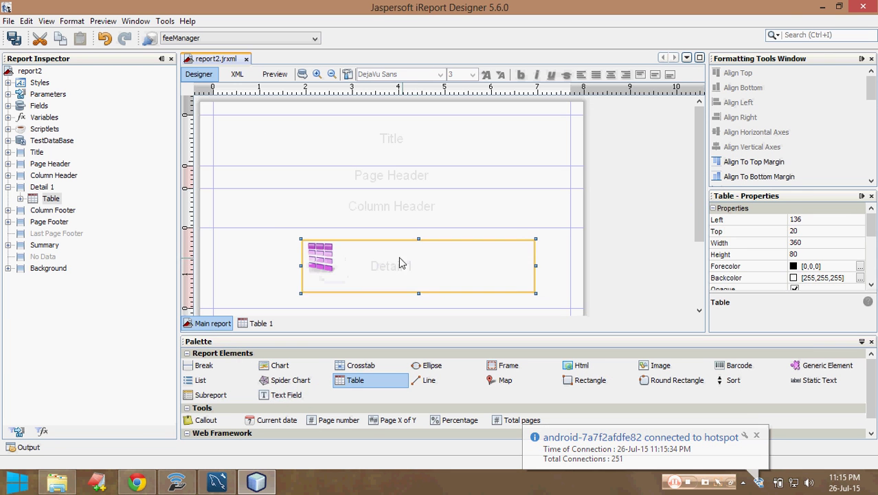
left_click_drag(402, 263, 325, 264)
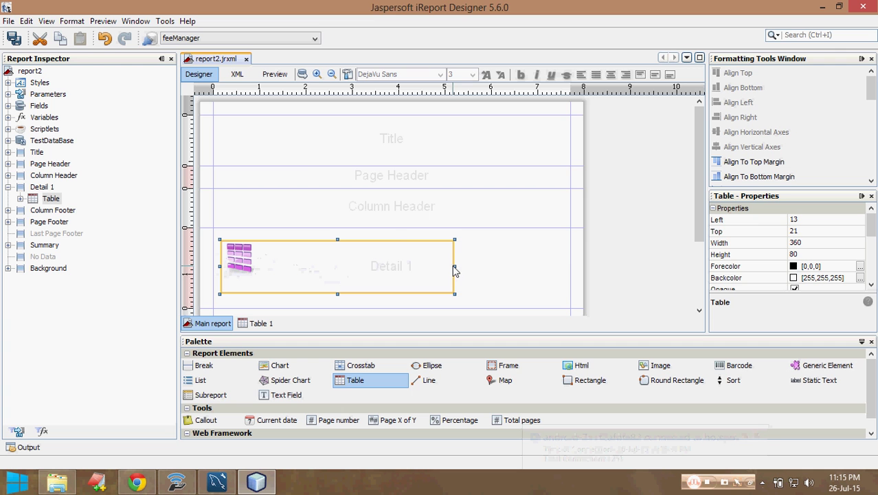
left_click_drag(455, 267, 552, 257)
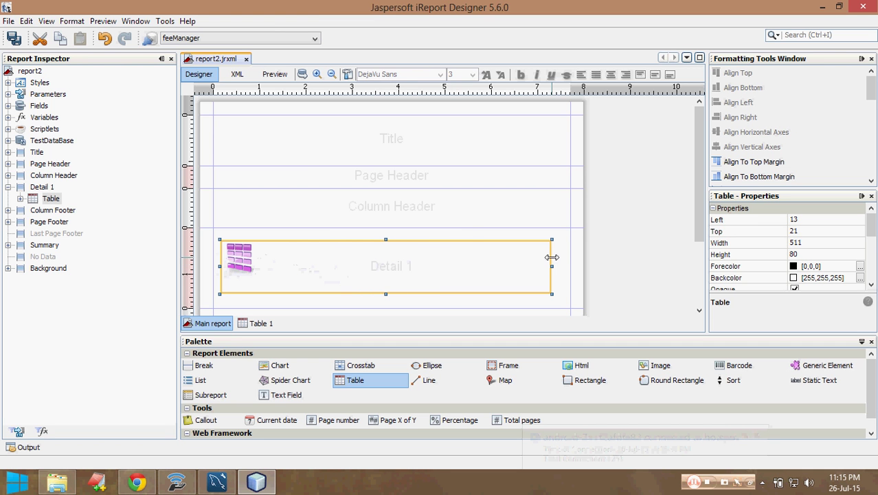
Save the report, preview the voucher_details table output, and return to the report design.
key("ctrl+s")
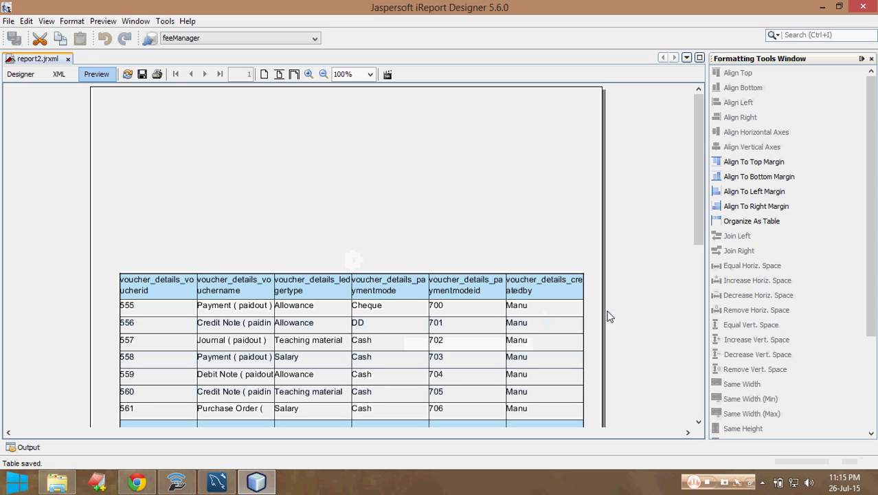
mouse_move(703, 145)
left_mouse_down()
mouse_move(708, 220)
mouse_move(708, 147)
left_mouse_up()
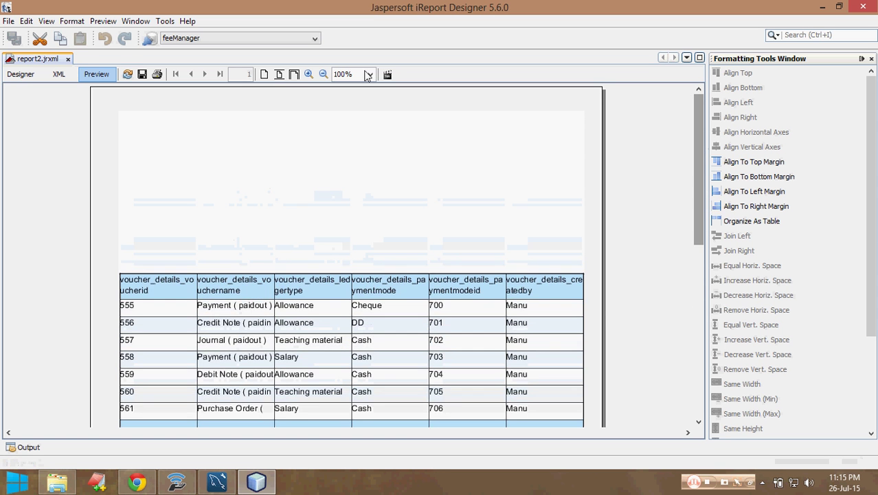
left_click(20, 74)
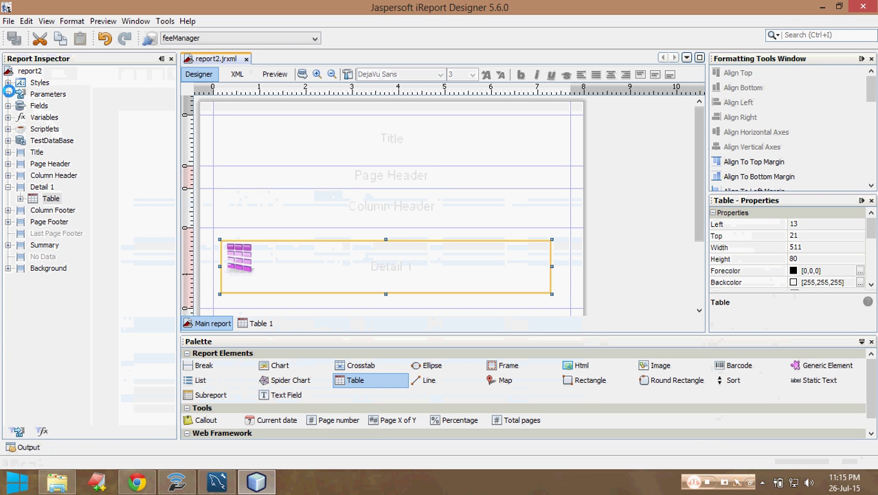
Add a new parameter to the main report and rename it parVar1.
left_click(9, 94)
left_click(43, 96)
right_click(42, 97)
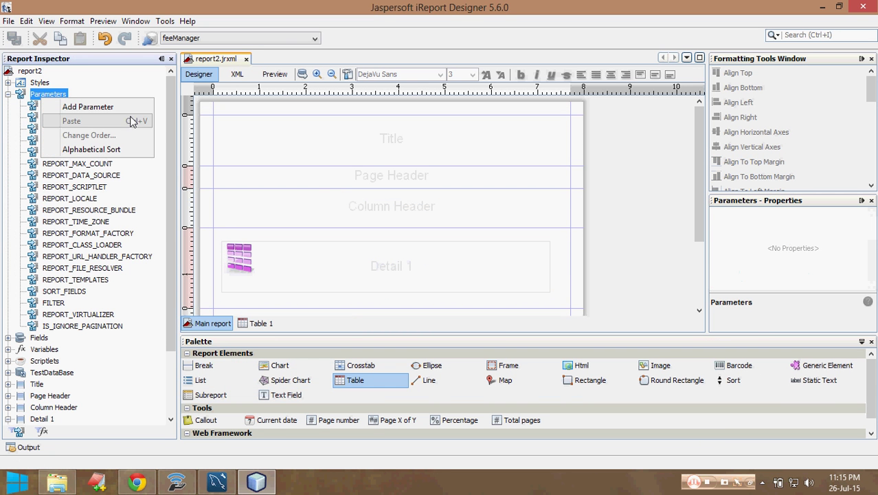
left_click(130, 108)
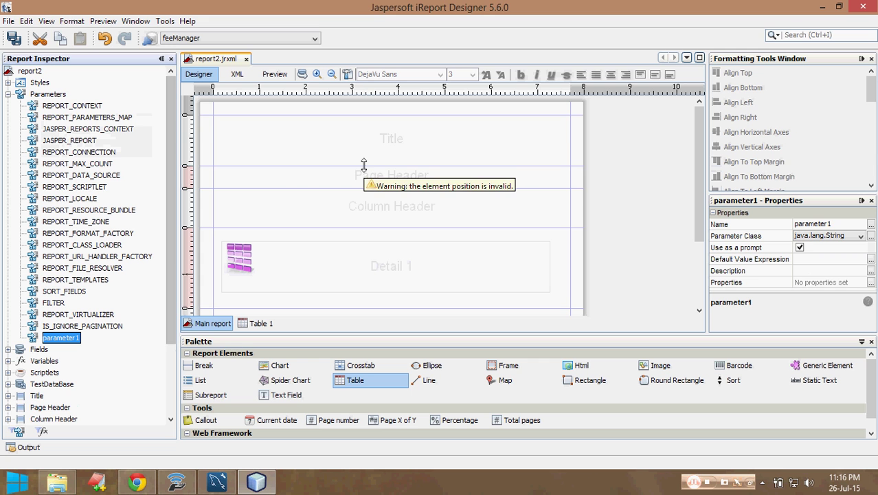
right_click(66, 337)
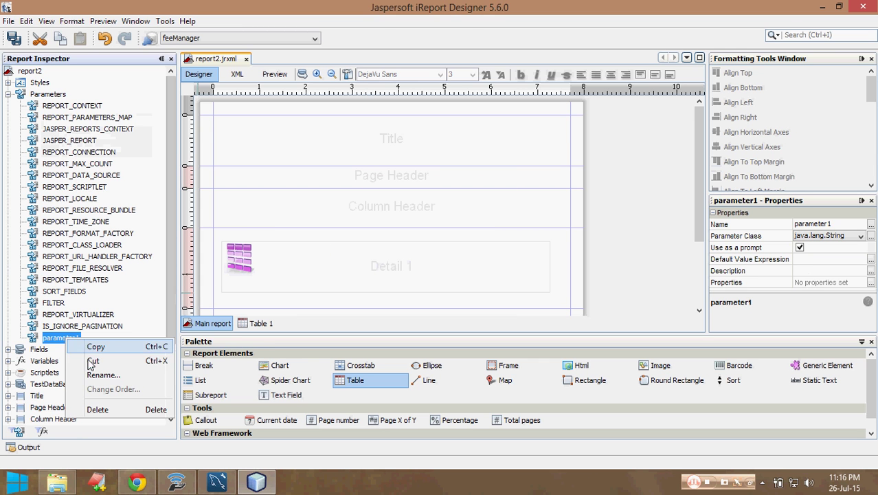
left_click(103, 374)
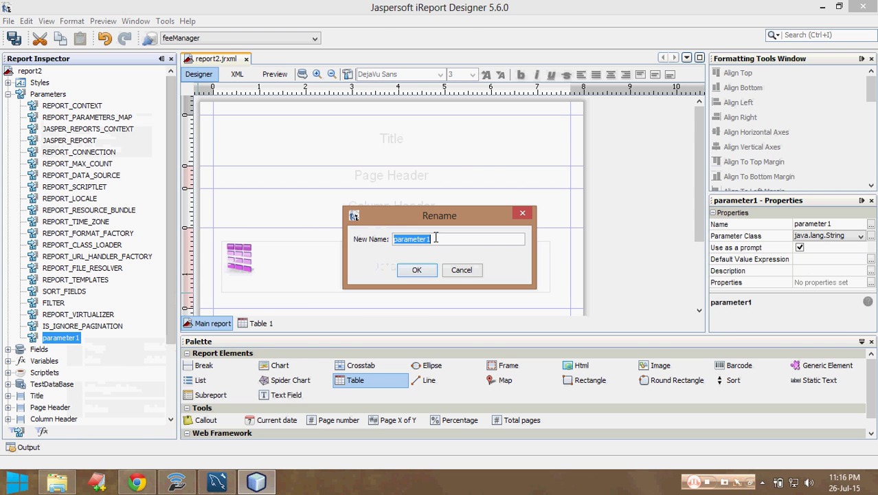
type("p")
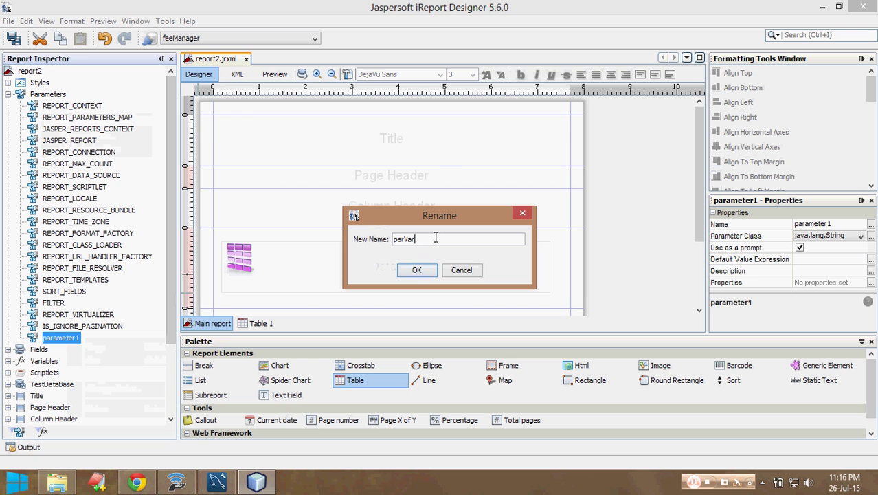
type("arVar1")
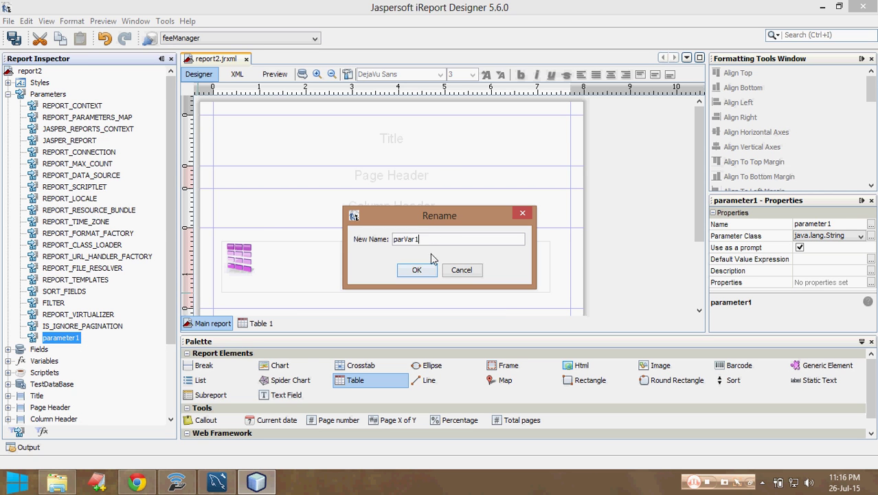
left_click(417, 270)
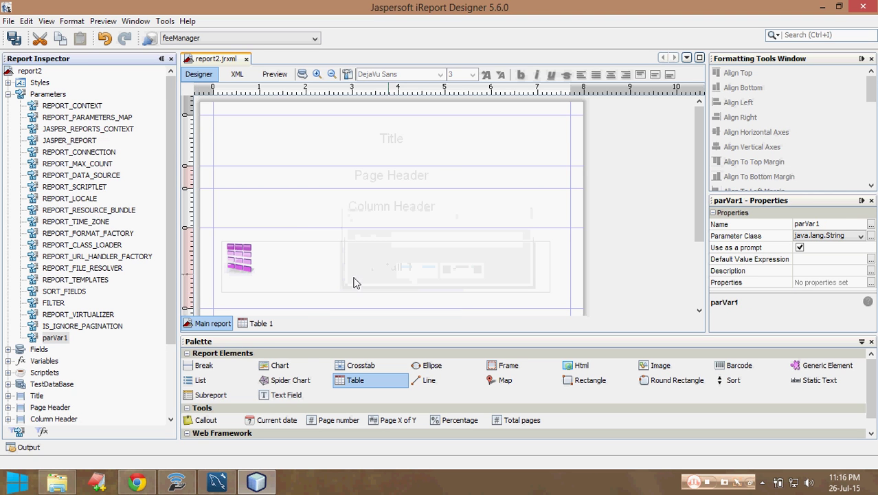
Set the parameter class of parVar1 to java.lang.Integer.
left_click(54, 338)
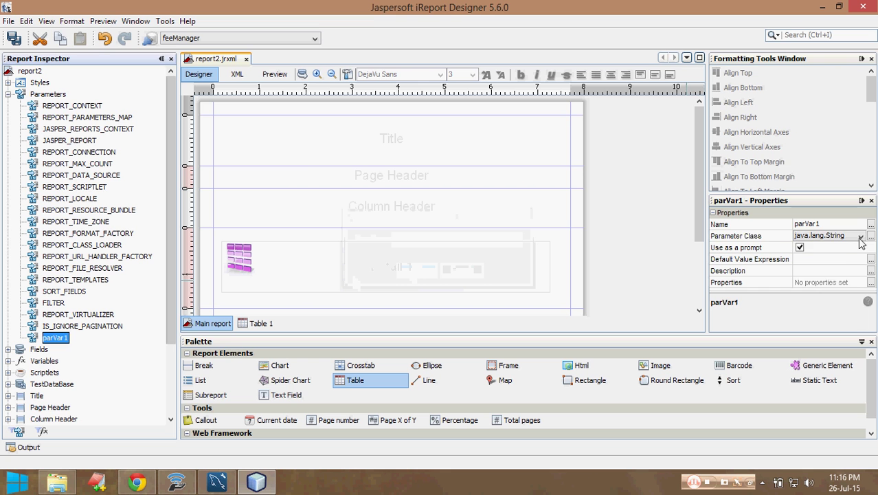
left_click(859, 239)
scroll(831, 282, "up", 3)
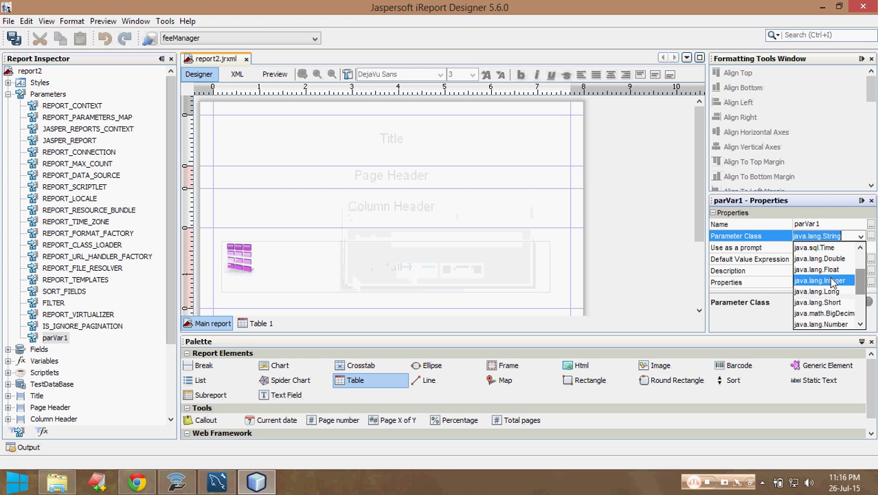
left_click(831, 281)
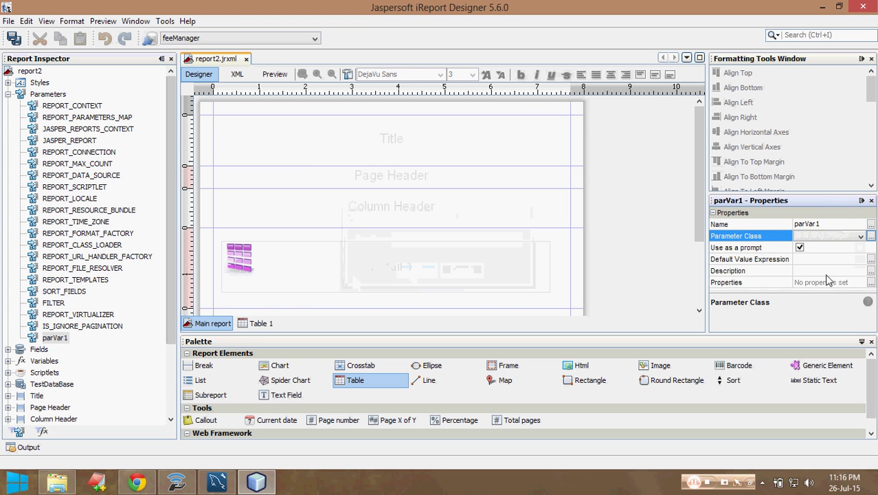
left_click(8, 96)
Add a new parameter to the TestDataBase dataset and rename it parVar12.
left_click(39, 140)
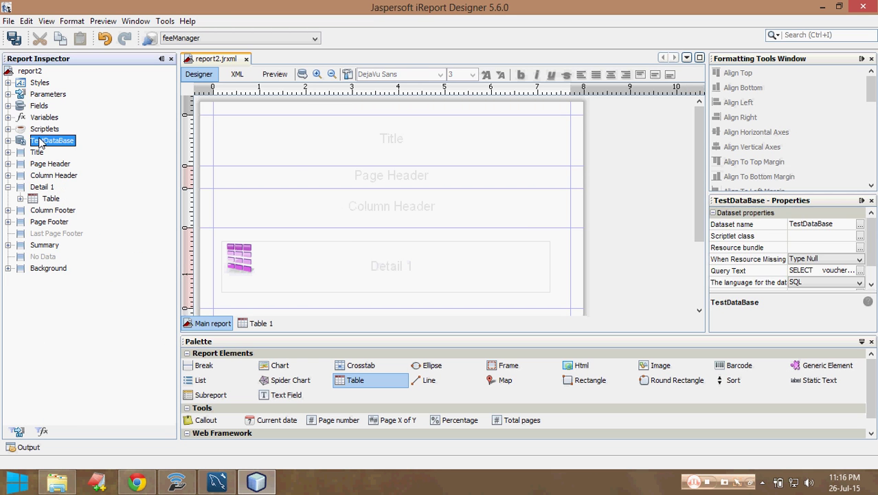
left_click(8, 140)
left_click(59, 152)
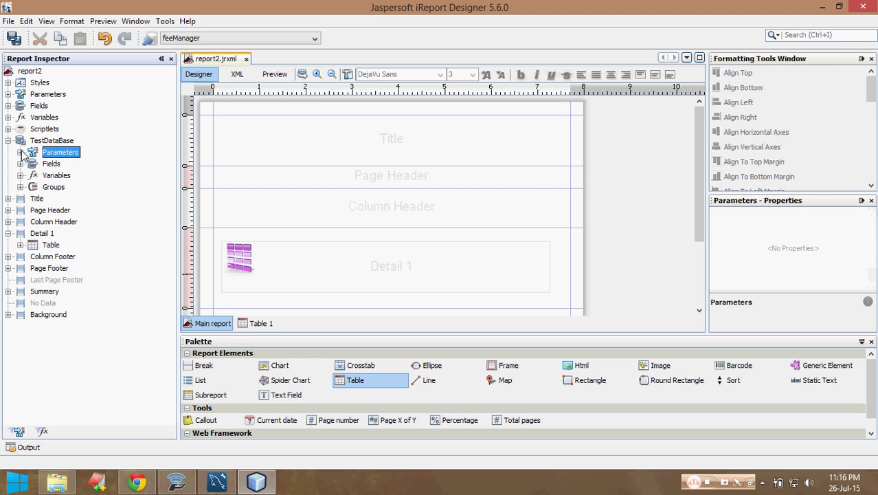
double_click(59, 152)
right_click(60, 153)
left_click(107, 160)
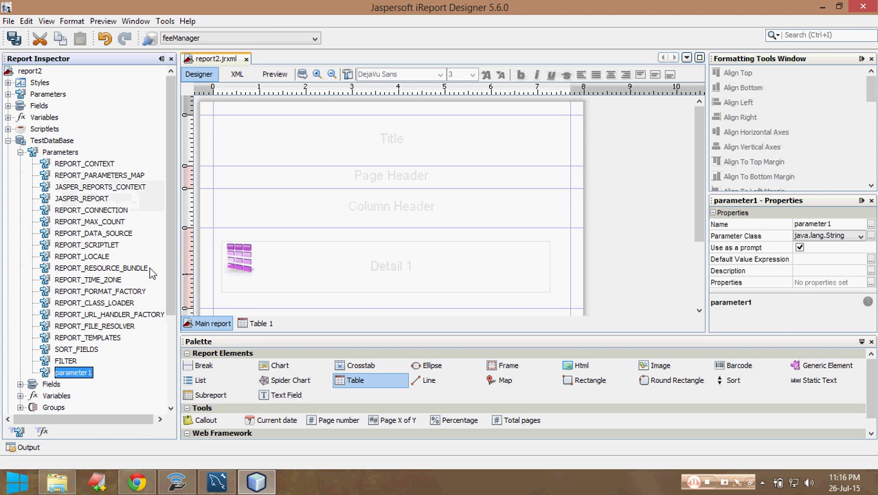
right_click(83, 379)
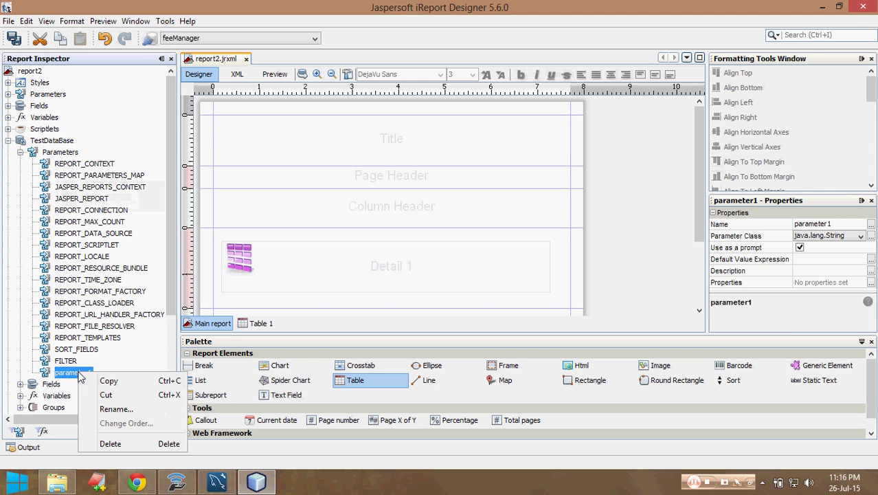
left_click(119, 406)
type("pa")
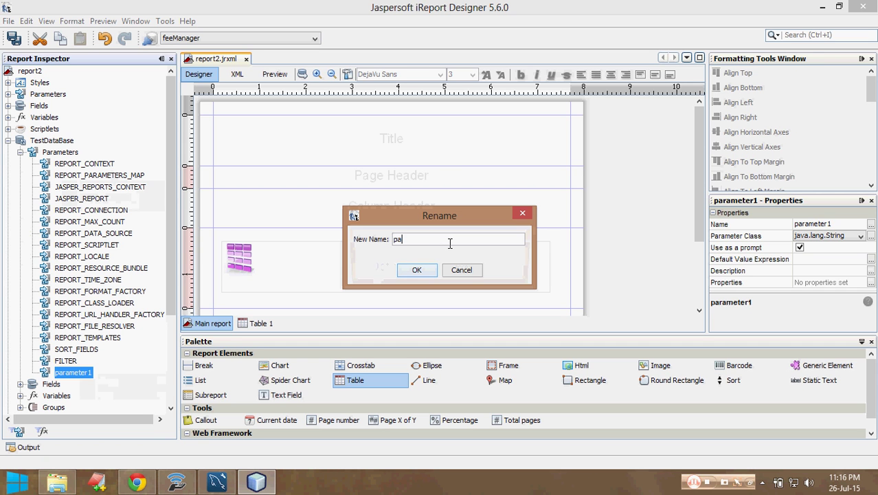
type("rVar12")
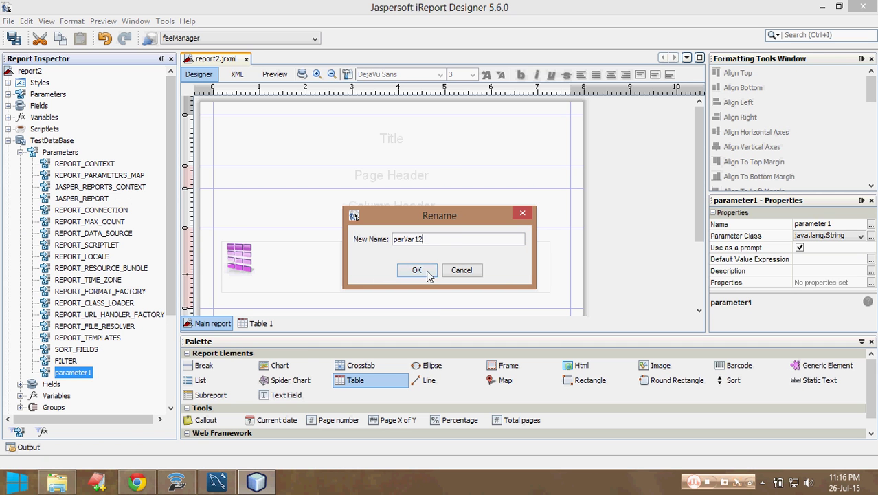
left_click(417, 270)
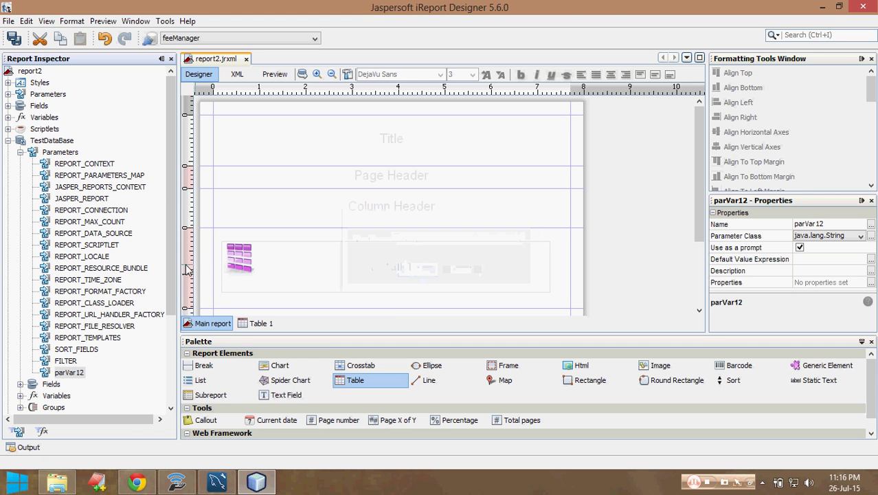
left_click(20, 152)
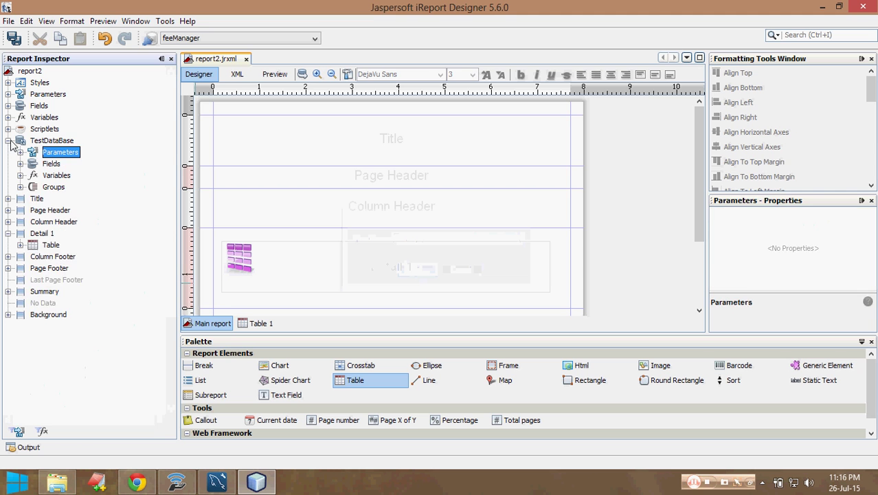
left_click(8, 140)
Add a parameter entry for parVar12 to the dataset run of the table in Detail 1.
right_click(41, 144)
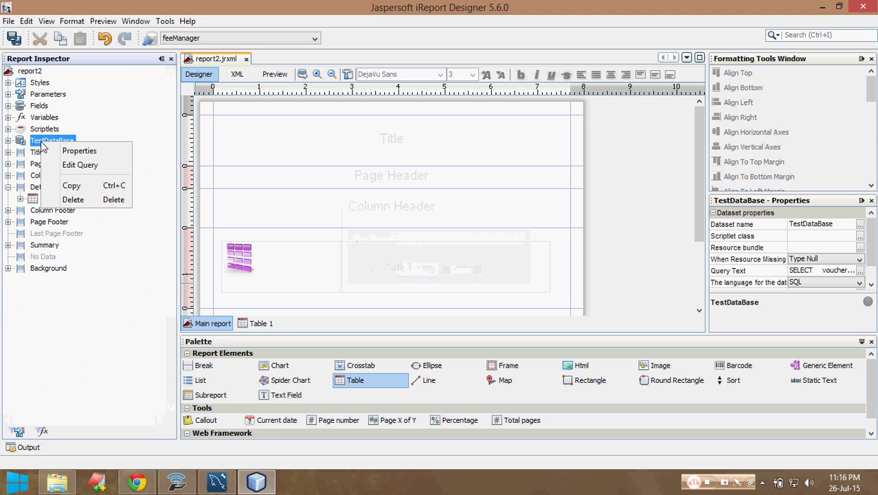
left_click(39, 203)
left_click(48, 199)
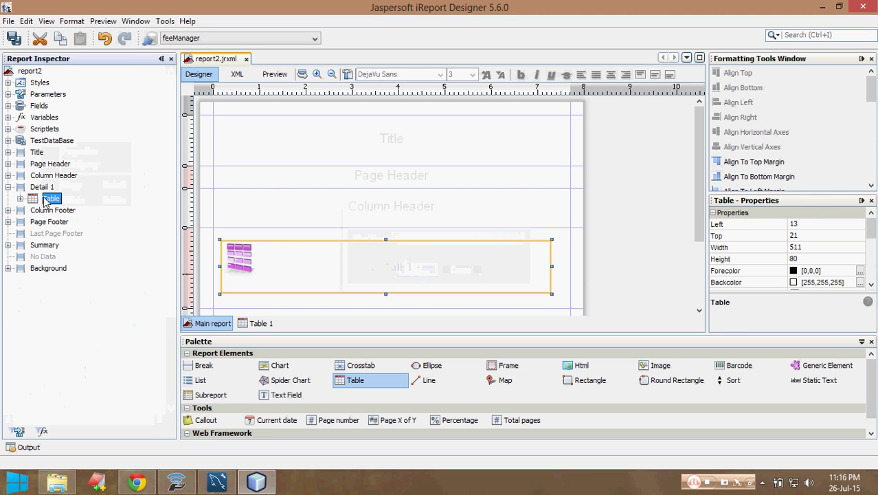
right_click(50, 199)
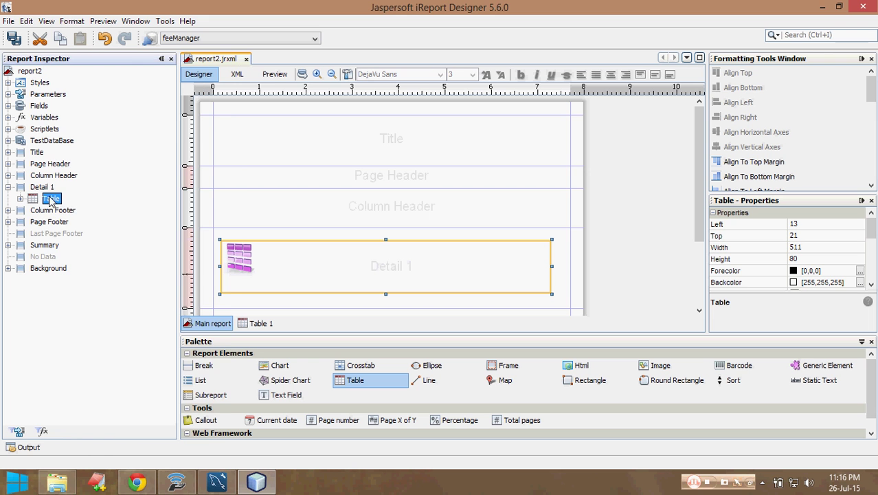
left_click(110, 121)
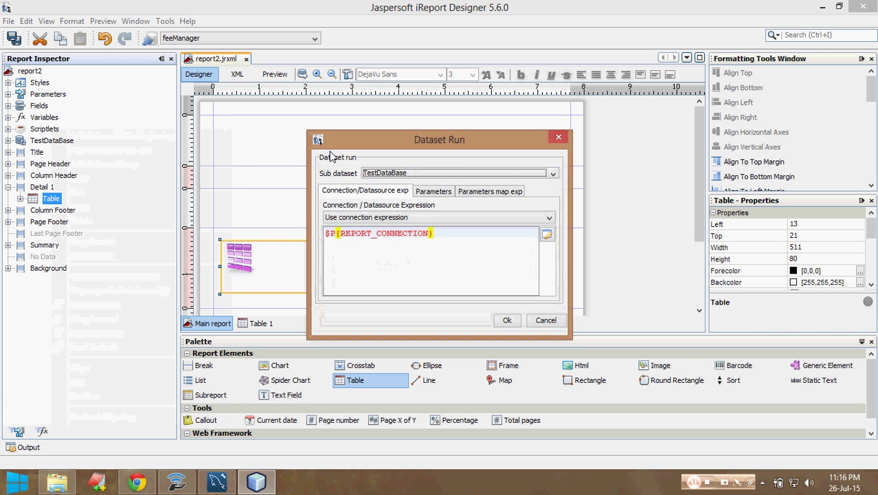
left_click(434, 193)
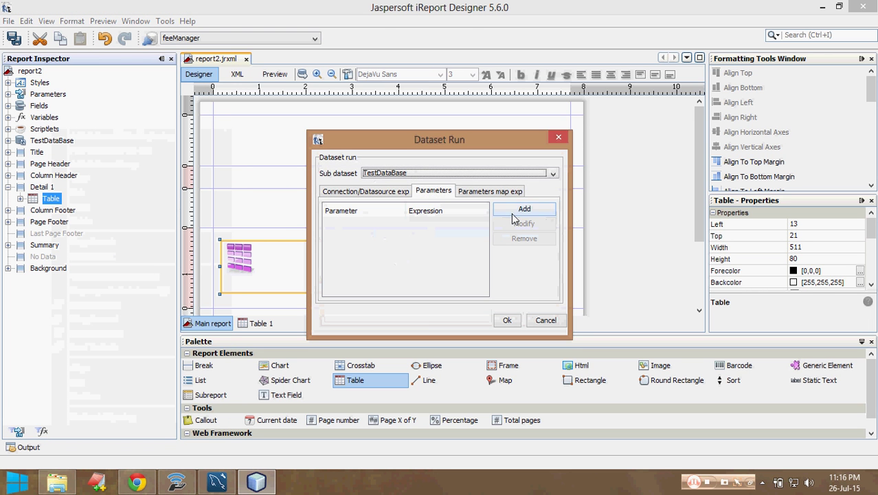
left_click(522, 210)
left_click(529, 203)
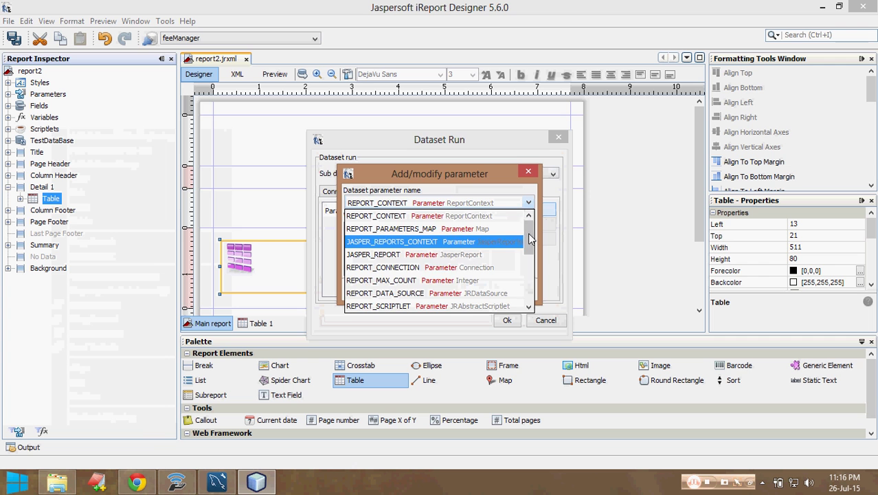
left_click_drag(530, 239, 533, 302)
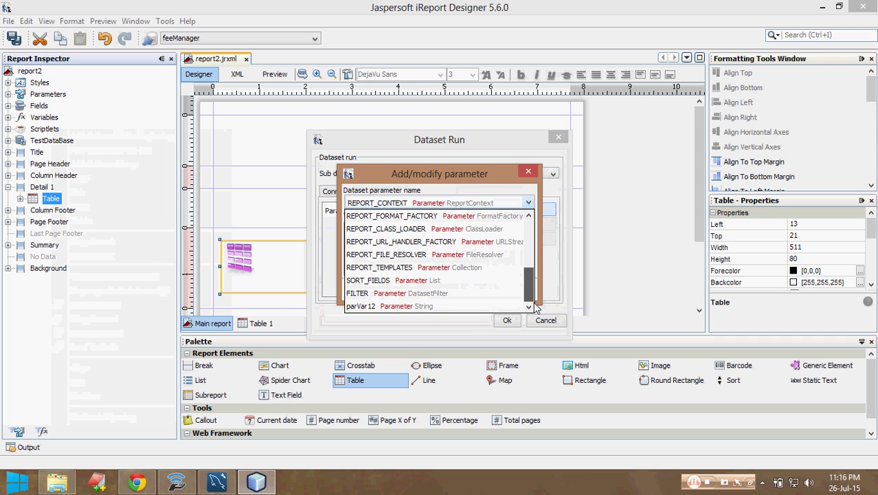
left_click(409, 308)
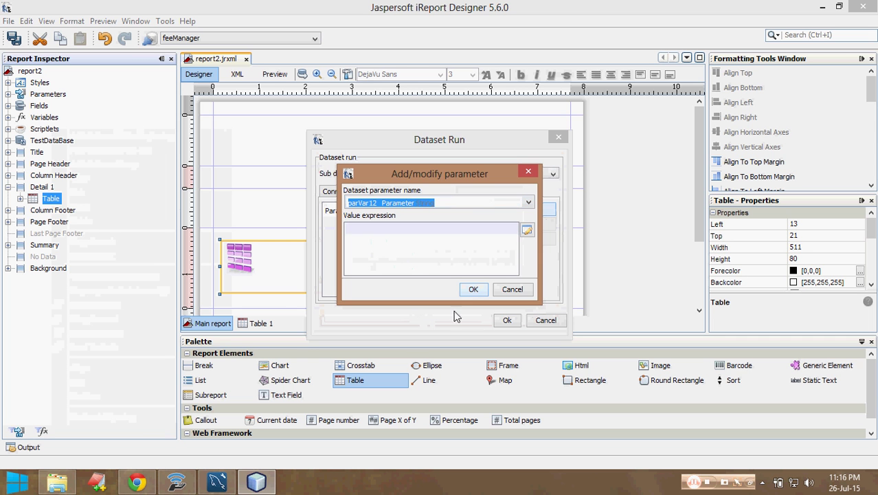
Set the value expression of parVar12 to the main report parameter $P{parVar1} and accept the table's dataset run settings.
left_click(527, 231)
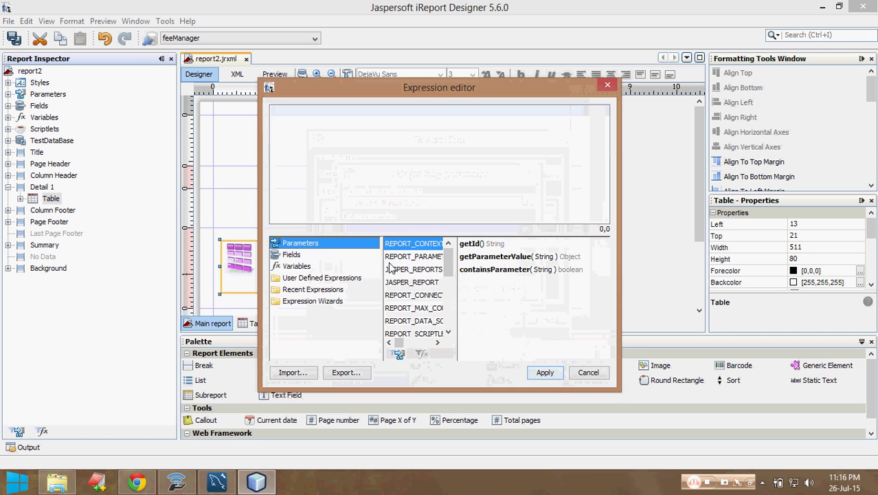
scroll(392, 274, "down", 4)
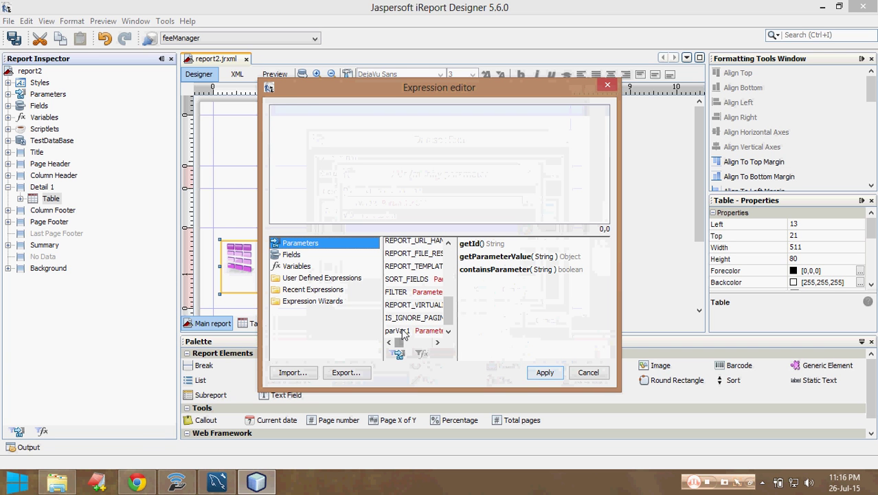
double_click(403, 331)
left_click(542, 373)
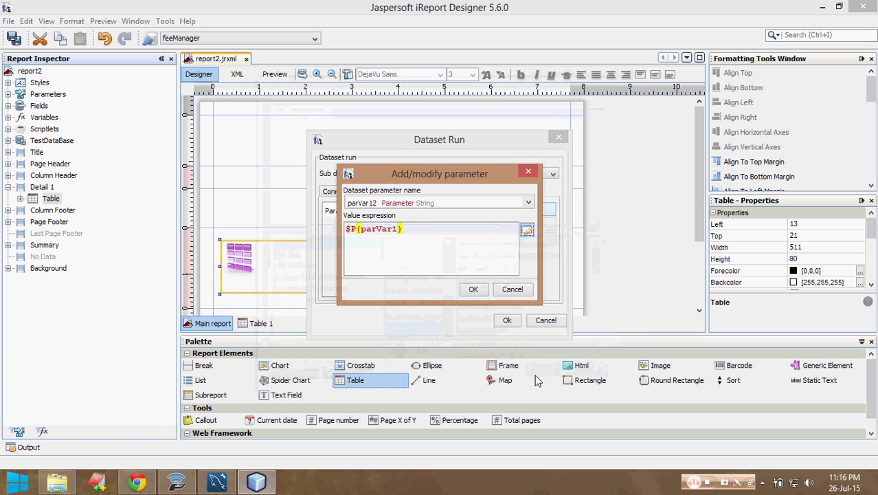
left_click(473, 290)
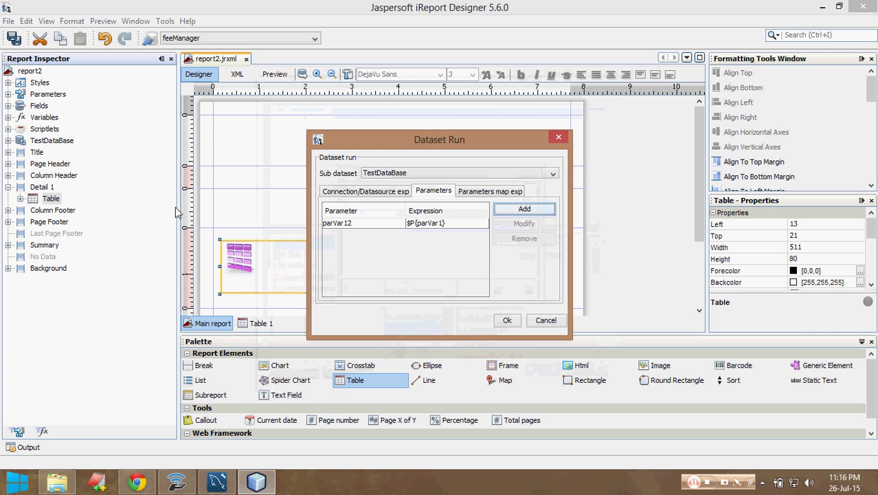
left_click(507, 321)
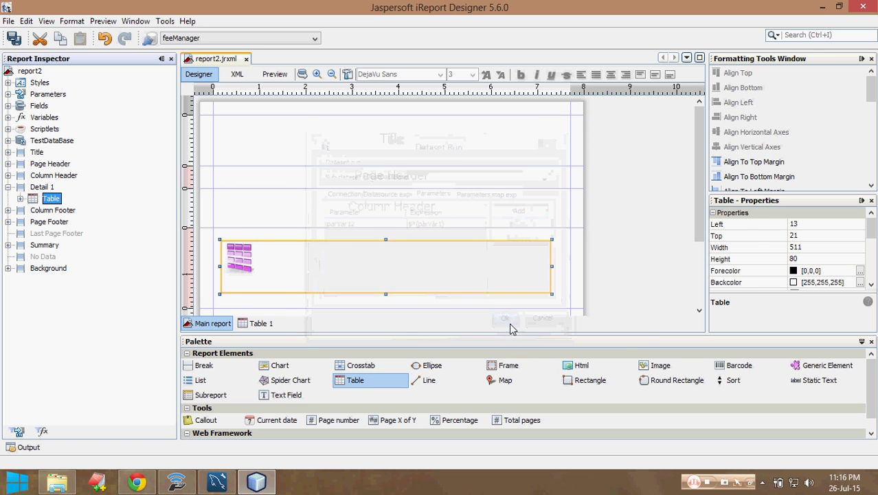
Add a where clause to the TestDataBase query that matches voucherid to the parVar12 parameter, and save the report.
left_click(42, 143)
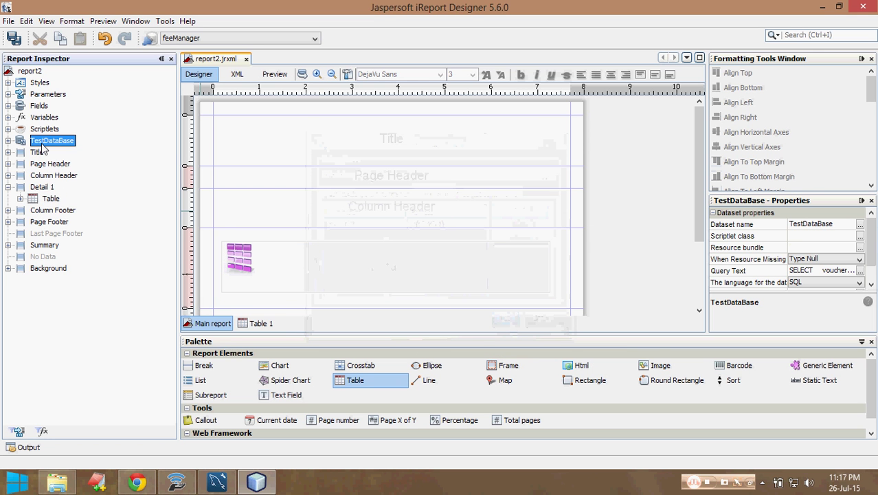
right_click(43, 144)
left_click(81, 166)
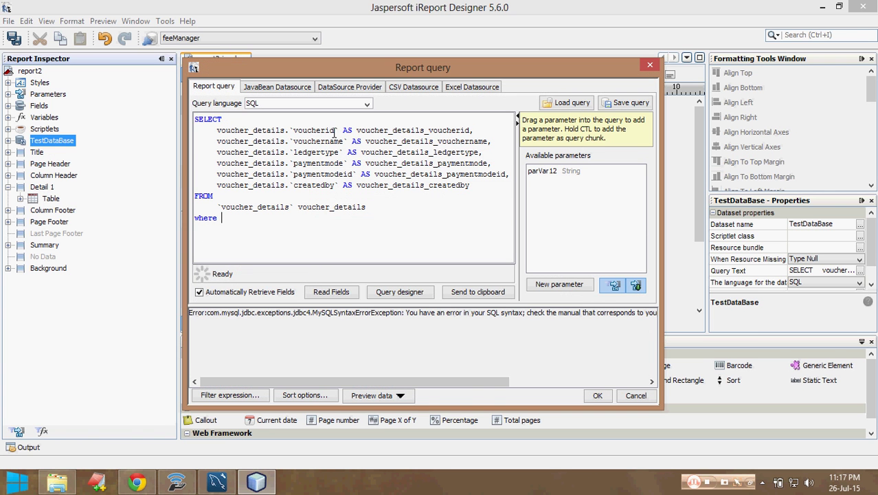
left_click_drag(336, 130, 292, 130)
key("ctrl+c")
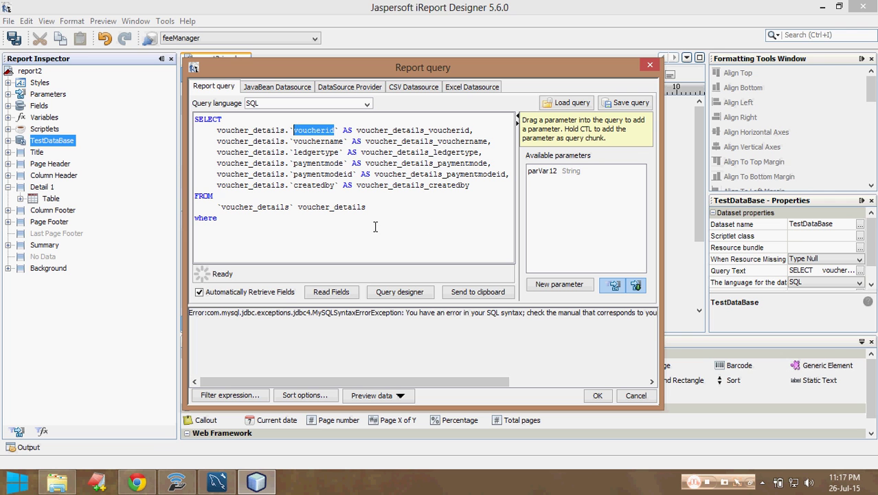
left_click(254, 217)
key("ctrl+v")
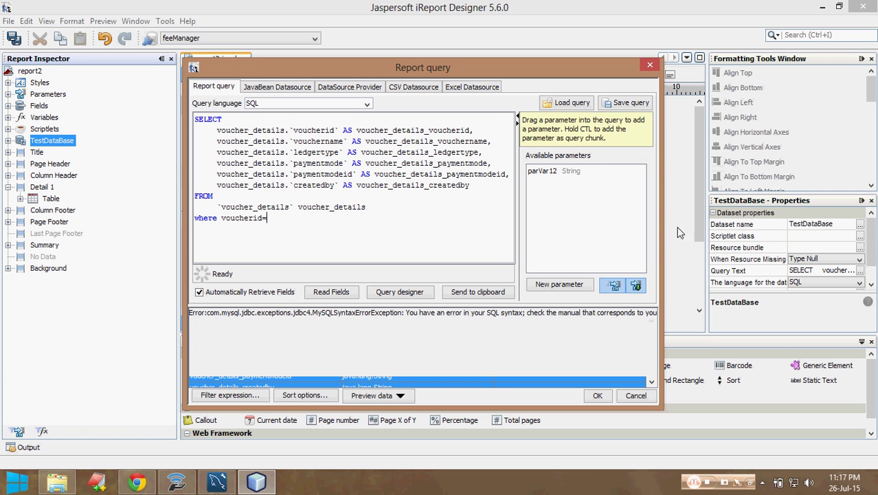
left_click_drag(565, 175, 318, 220)
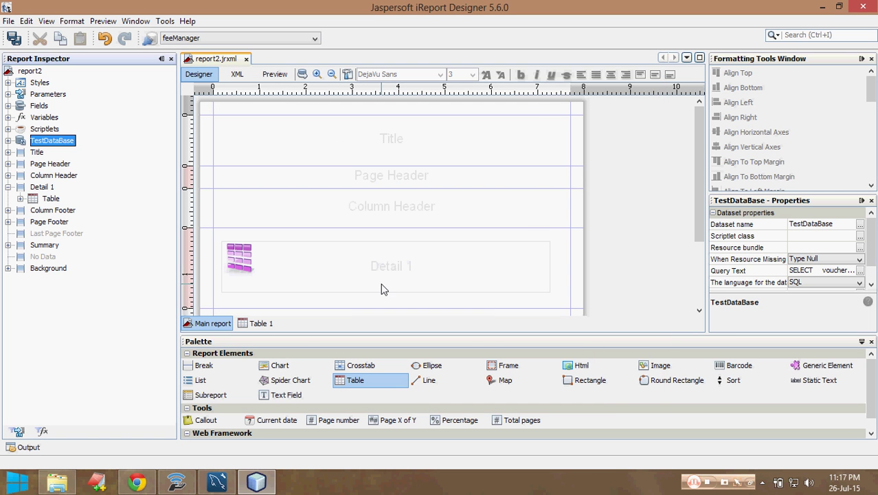
key("ctrl+s")
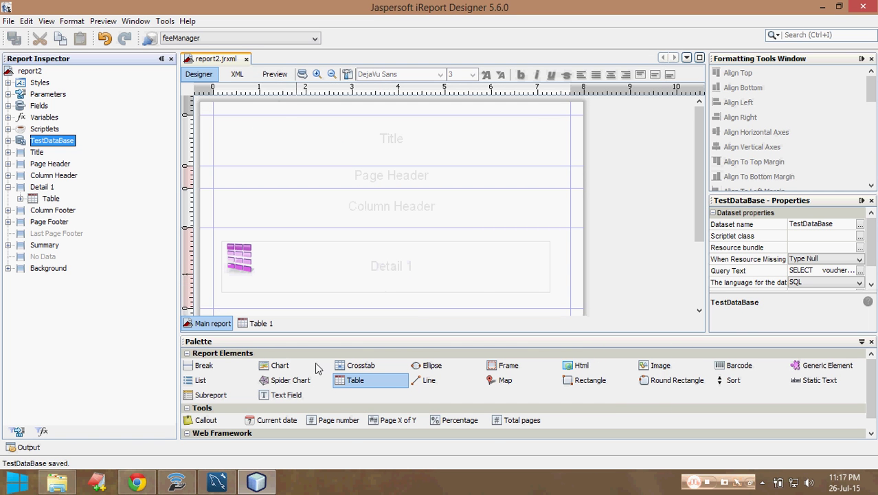
Check the voucher IDs in MySQL Workbench and preview the report in iReport with parVar1 set to 555.
left_click(230, 483)
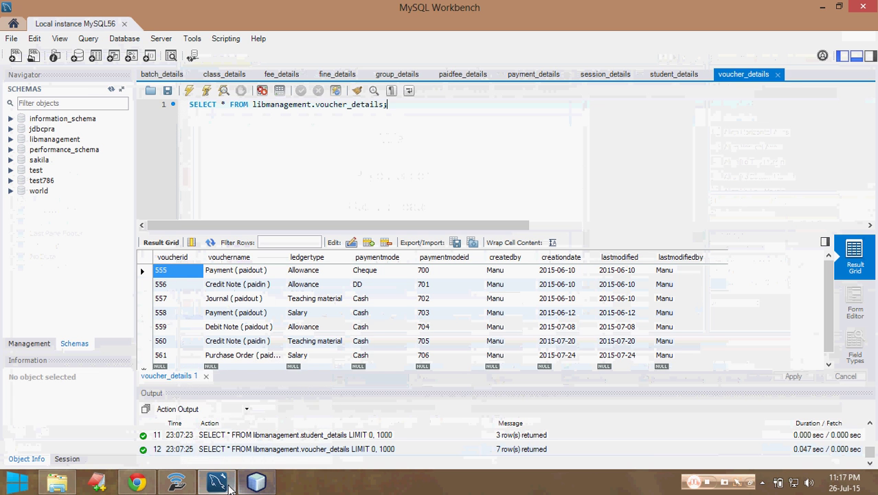
left_click(256, 483)
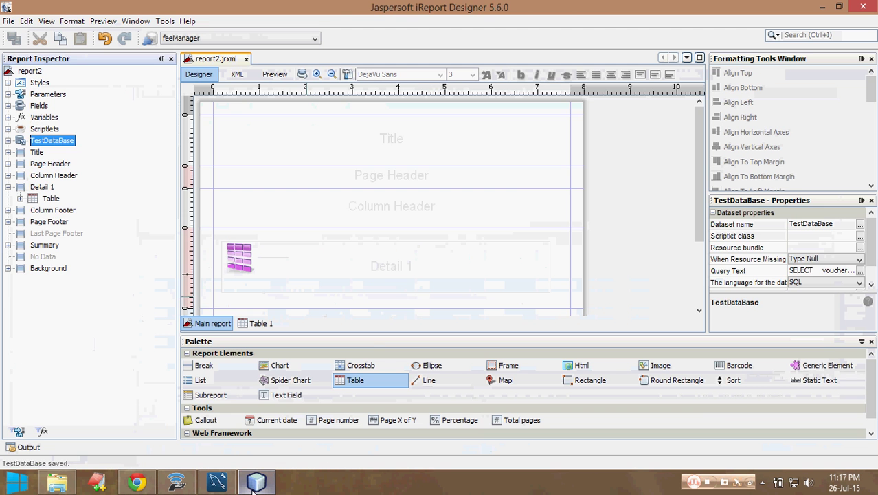
left_click(277, 75)
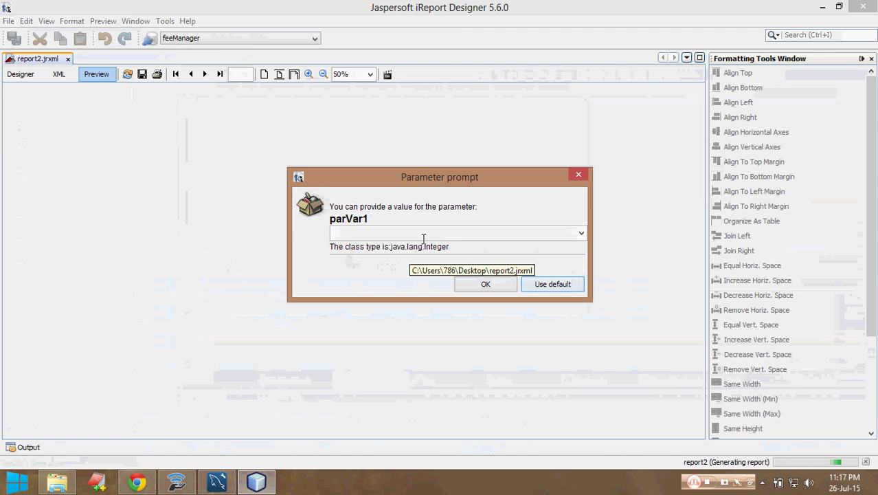
left_click(423, 233)
type("555")
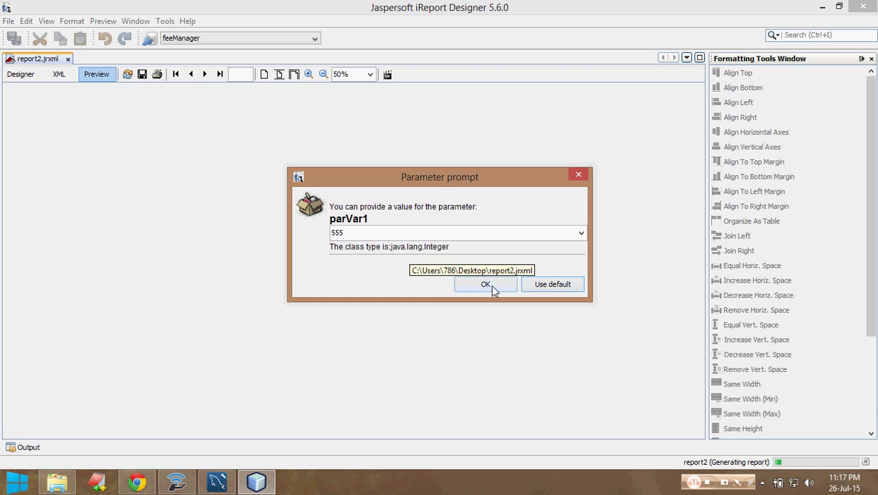
left_click(491, 285)
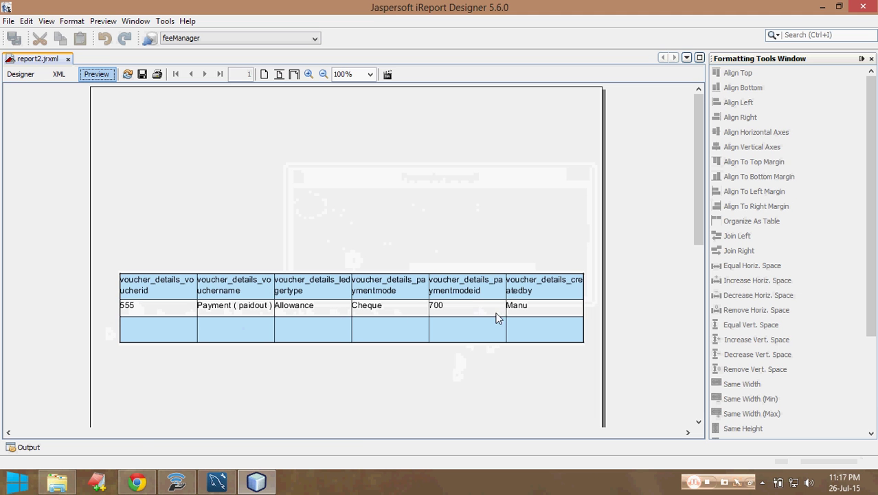
Select voucherid 556 in MySQL Workbench and rerun the iReport preview with parVar1 set to 556.
left_click(217, 483)
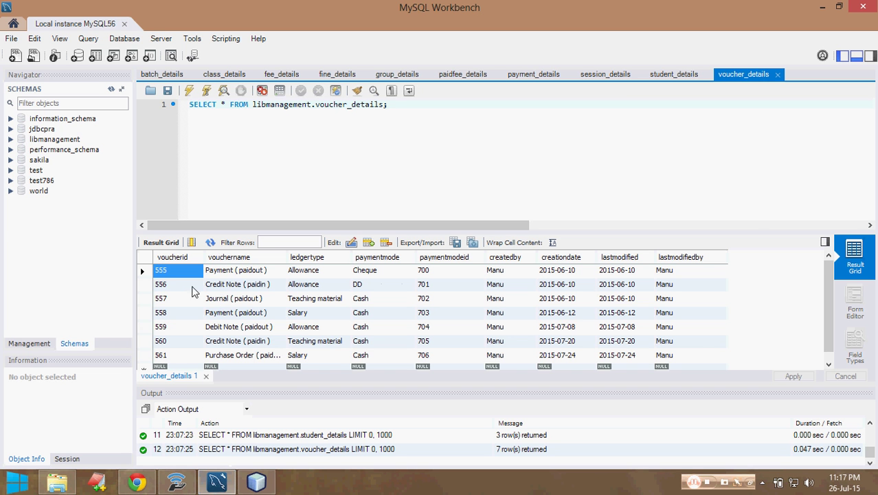
left_click(174, 285)
left_click(267, 482)
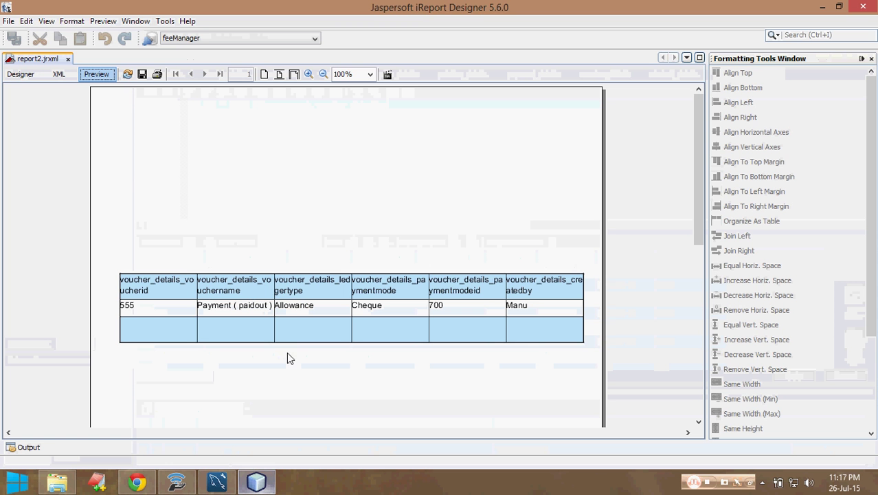
left_click(127, 75)
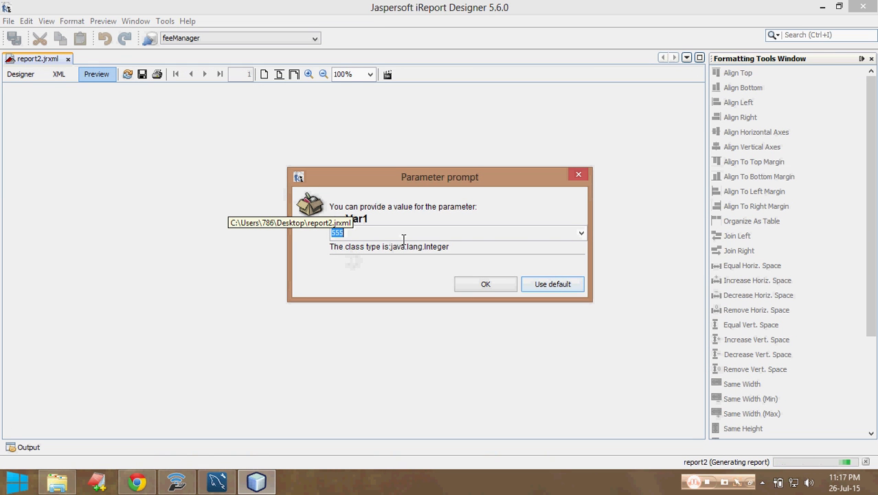
left_click(375, 232)
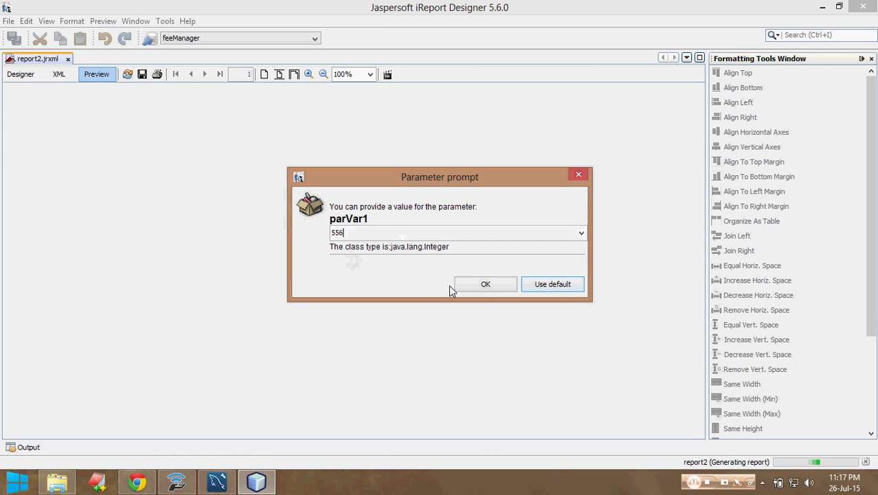
left_click(479, 286)
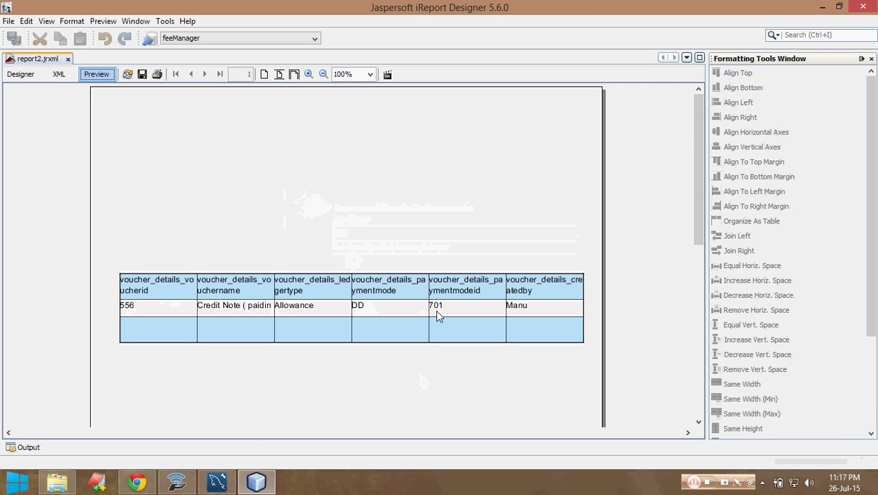
Compare the previewed voucher with the voucher_details rows in MySQL Workbench, and return to the report design in iReport.
left_click(219, 480)
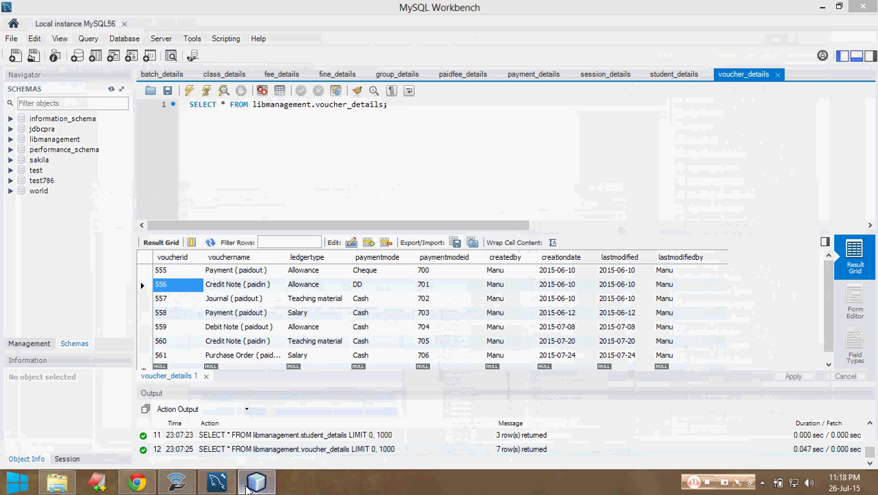
left_click(250, 486)
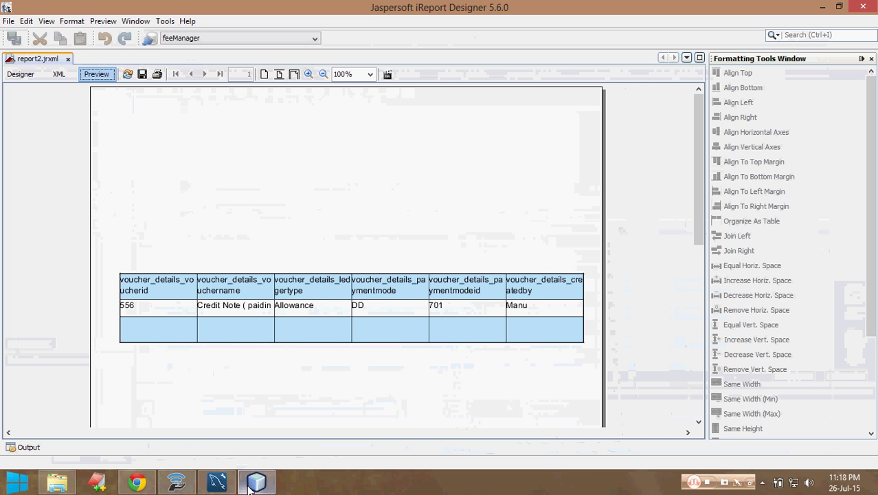
left_click(21, 74)
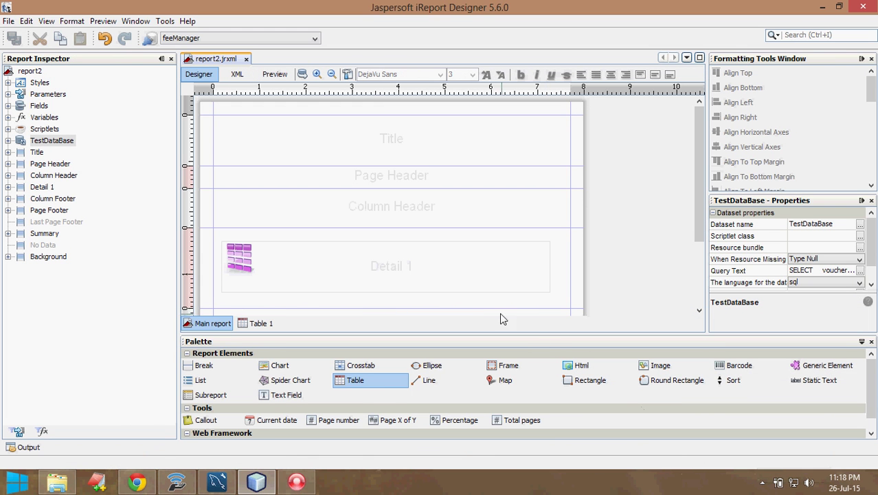
left_click(296, 482)
left_click(440, 173)
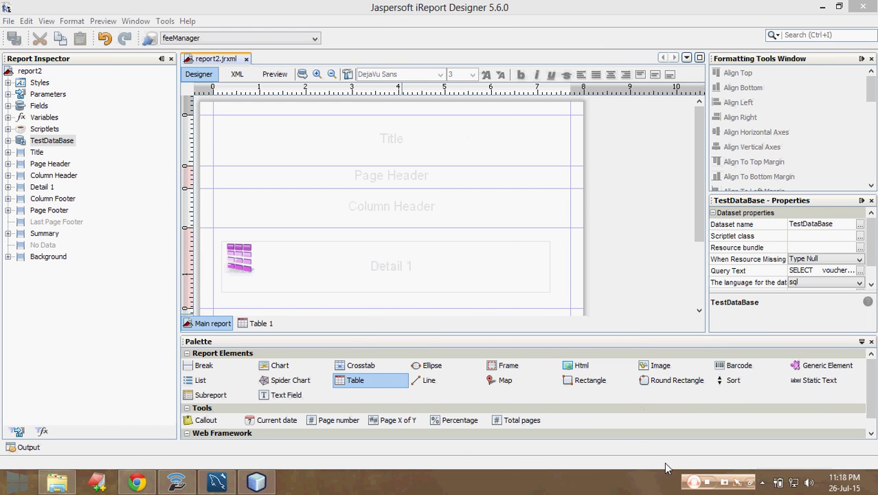
left_click(694, 481)
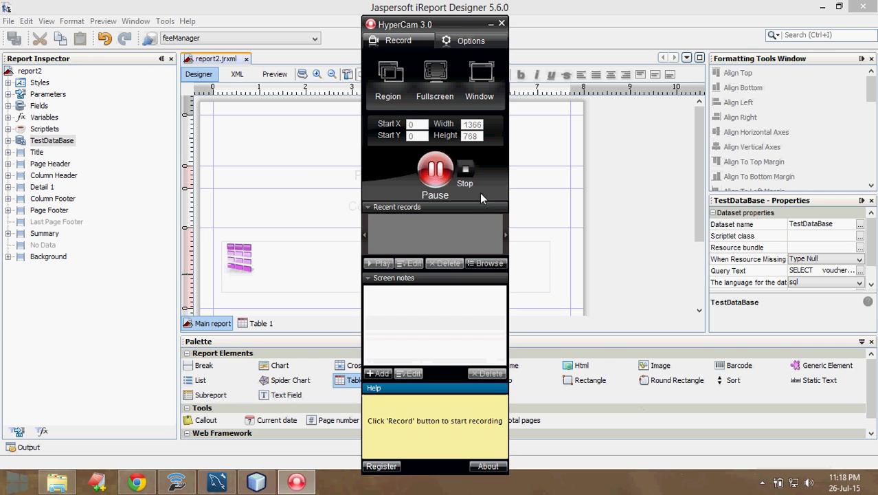